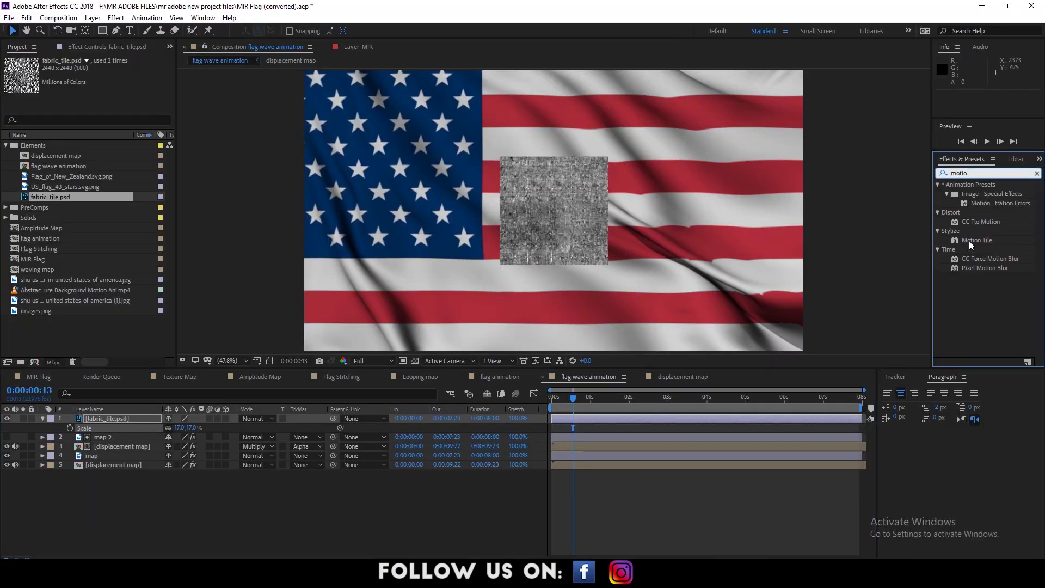
# - Create a 1920×1080, 0:00:08:00 composition named 'wave flag animation'
pyautogui.doubleClick(971, 240)
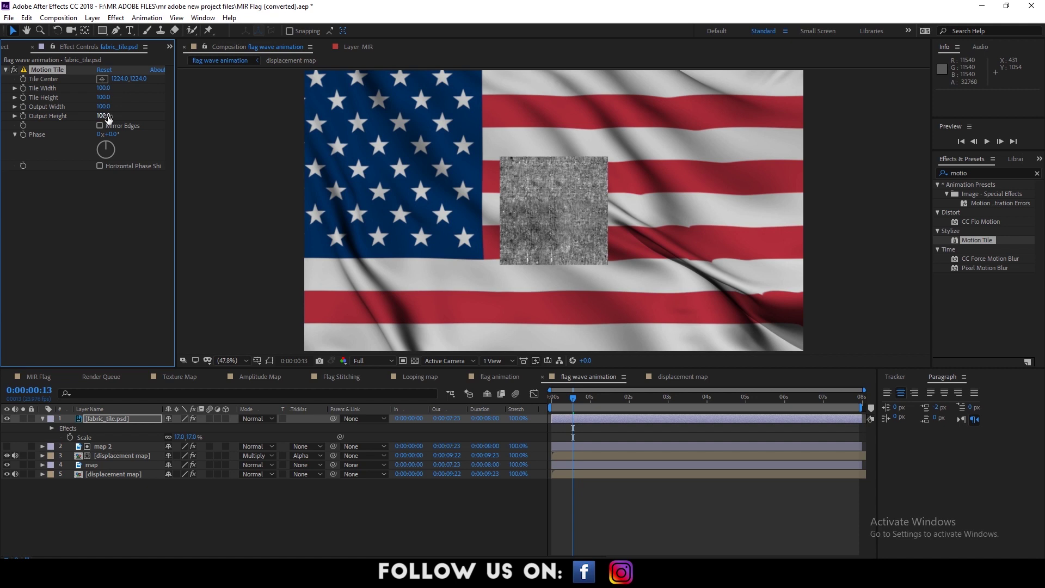
pyautogui.moveTo(103, 115)
pyautogui.mouseDown()
pyautogui.moveTo(105, 94)
pyautogui.moveTo(109, 111)
pyautogui.mouseUp()
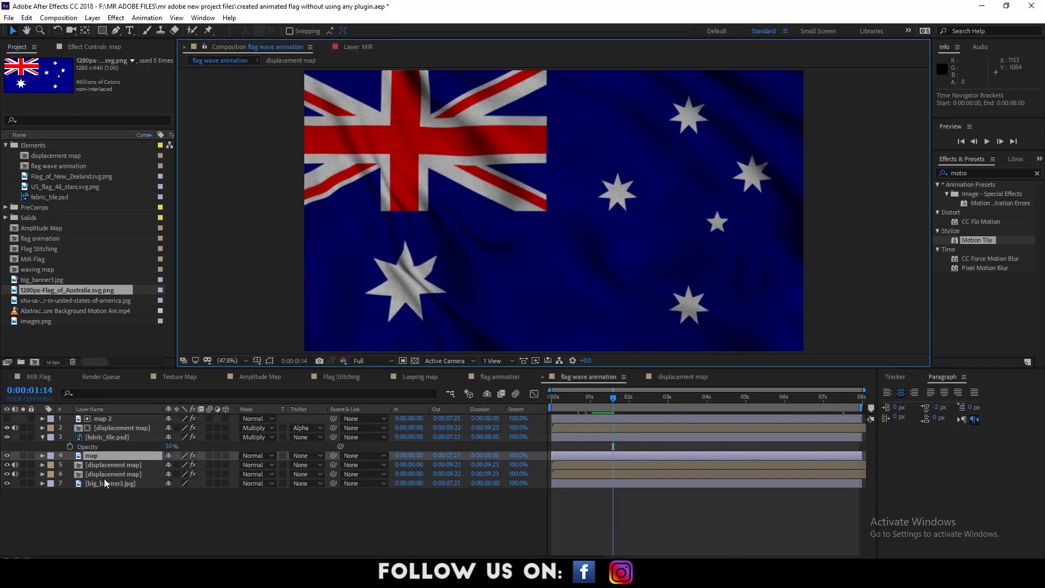
pyautogui.click(96, 49)
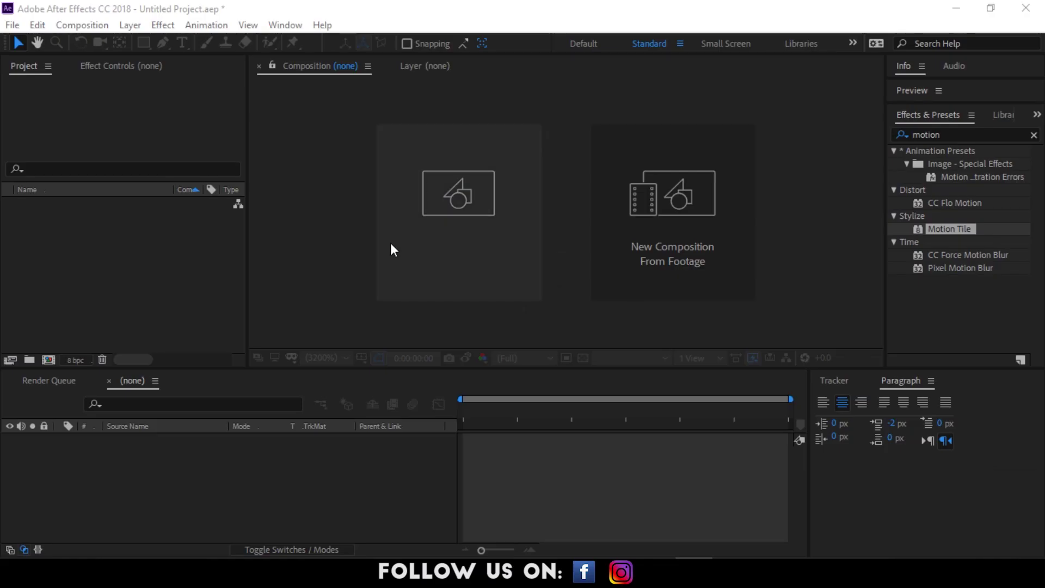
pyautogui.click(459, 241)
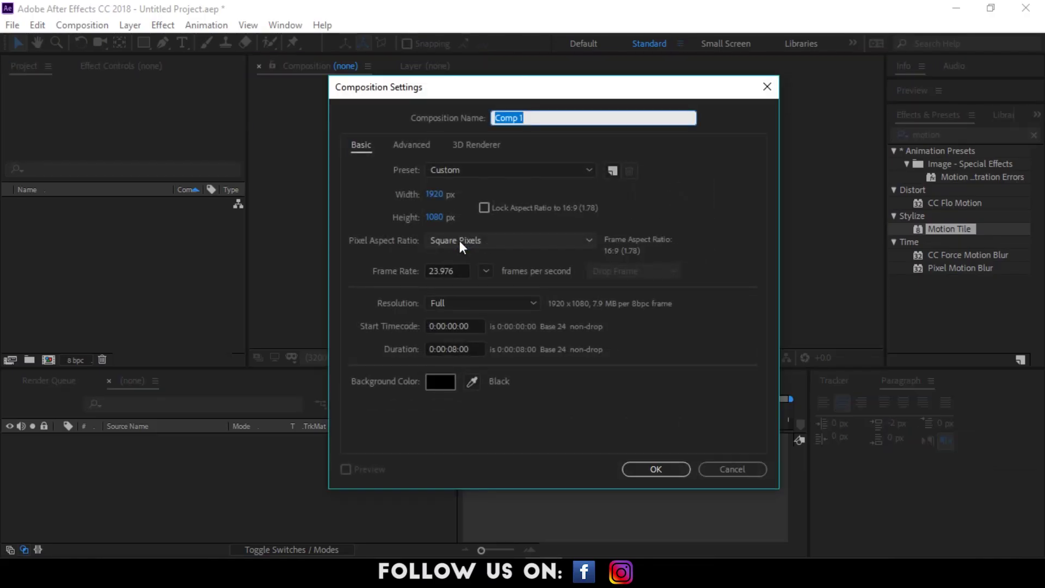
pyautogui.write('wave flag animation')
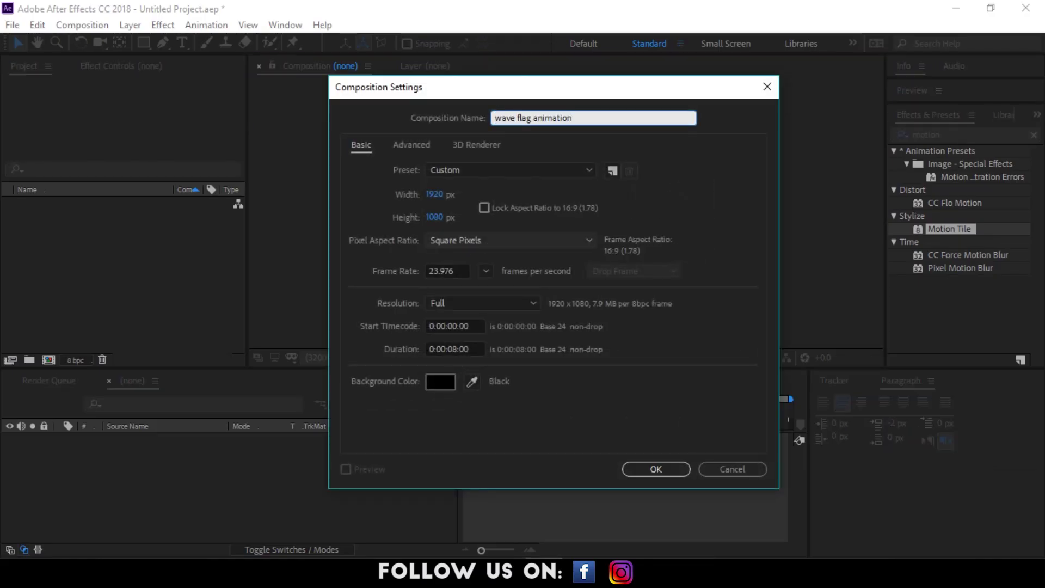
pyautogui.press('Return')
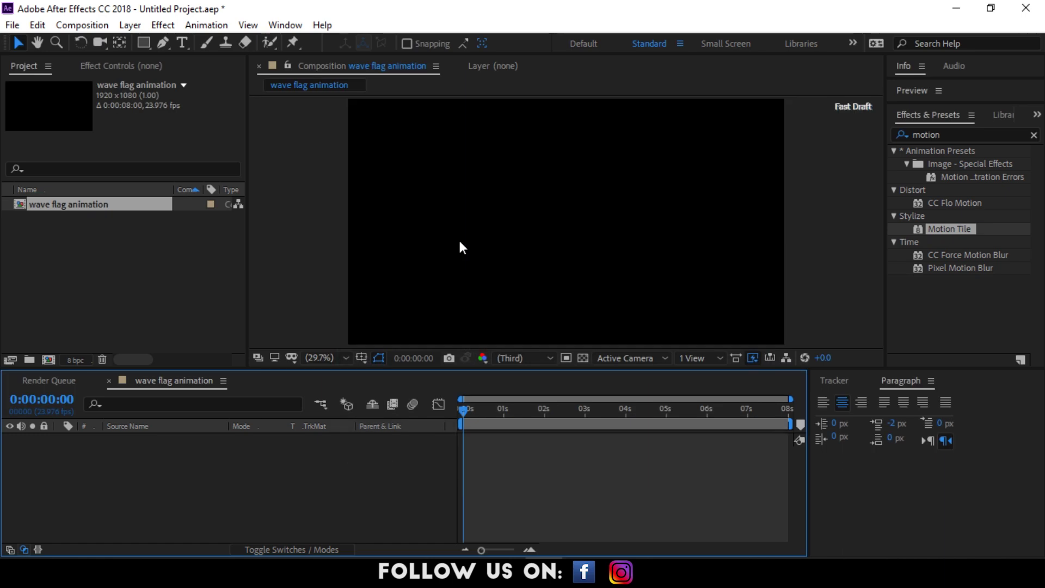
# - Import fabric_tile.psd, flag.png and waving cloth.mp4 into the project
pyautogui.doubleClick(50, 294)
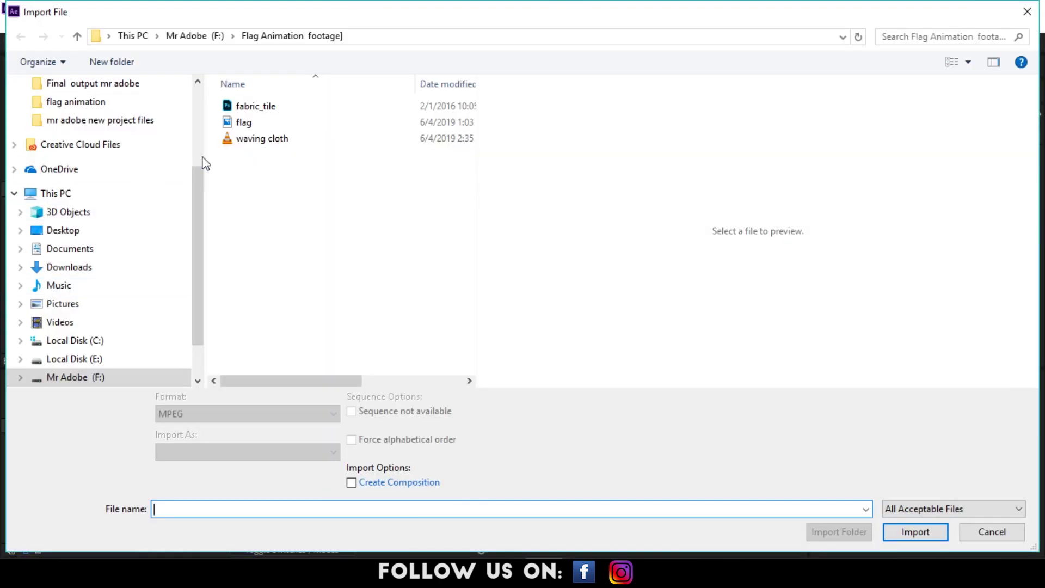
pyautogui.moveTo(272, 158); pyautogui.dragTo(239, 107)
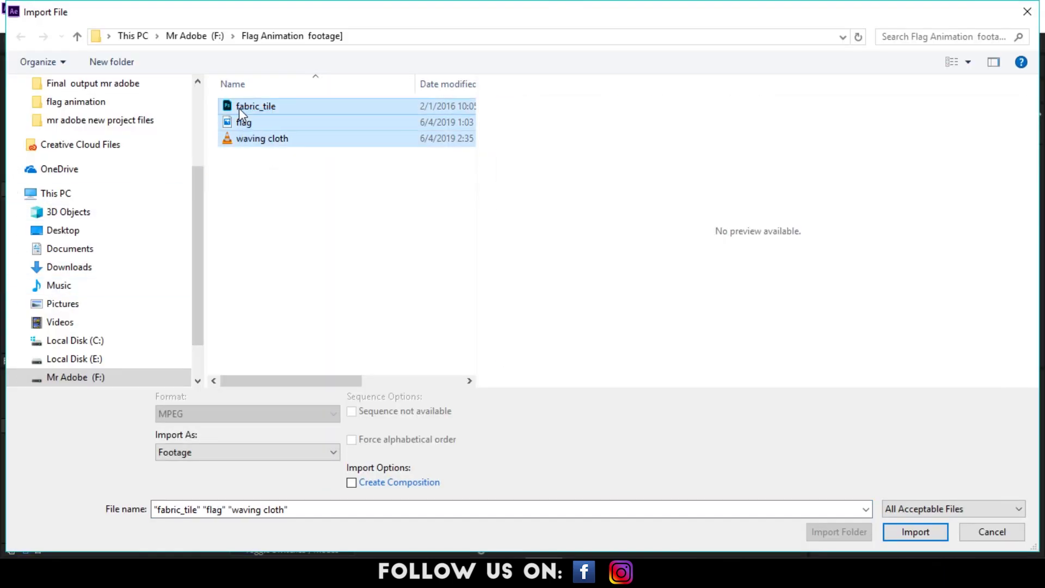
pyautogui.press('Return')
# - Place waving cloth.mp4 in the composition and preview the cloth animation
pyautogui.click(68, 287)
pyautogui.moveTo(55, 249); pyautogui.dragTo(571, 230)
pyautogui.click(469, 468)
pyautogui.press('space')
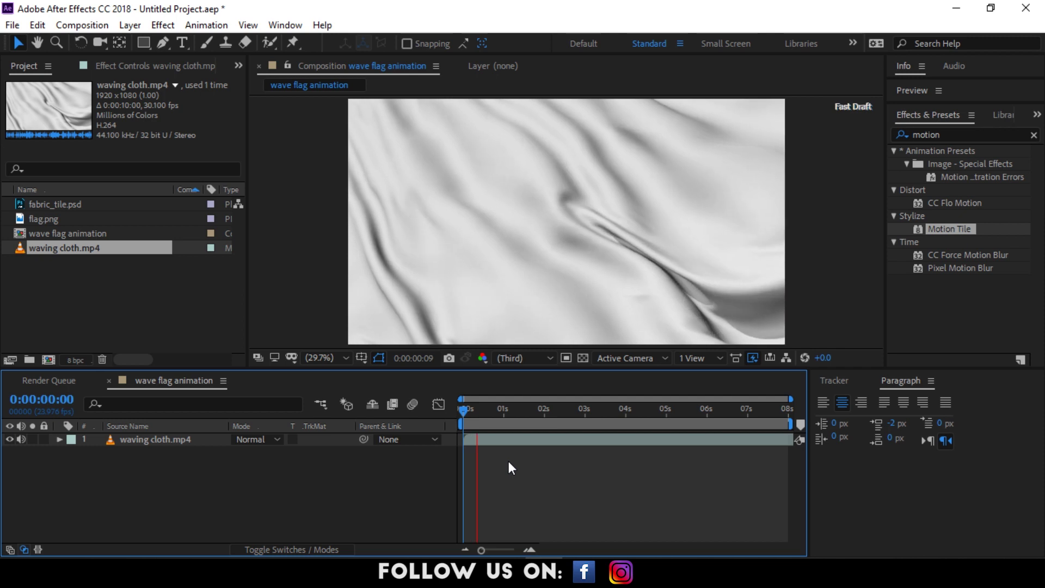
pyautogui.moveTo(542, 420); pyautogui.dragTo(449, 418)
# - Pre-compose the waving cloth.mp4 layer into a nested composition named 'displacement map'
pyautogui.rightClick(158, 441)
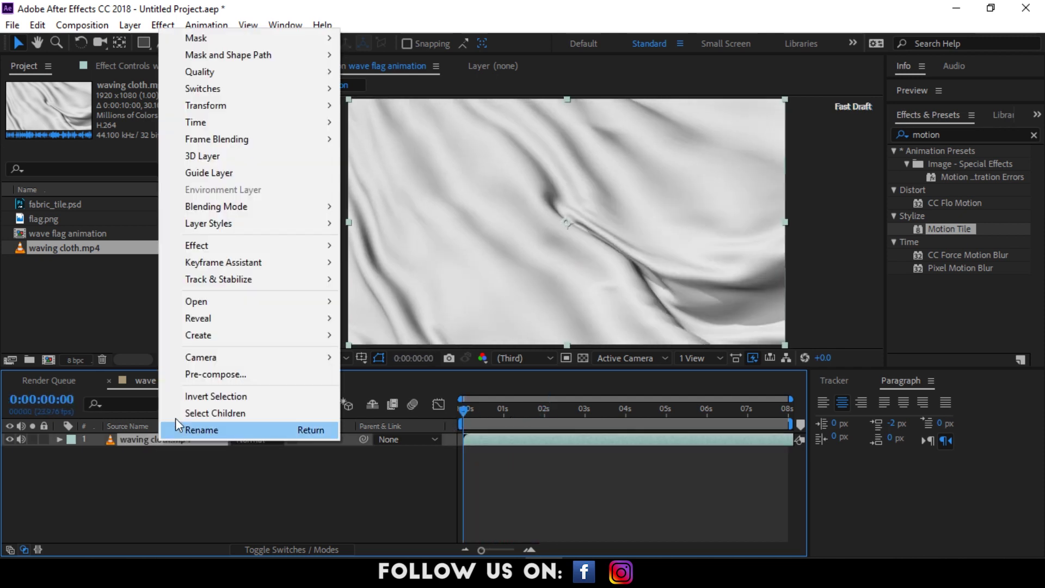
pyautogui.click(207, 376)
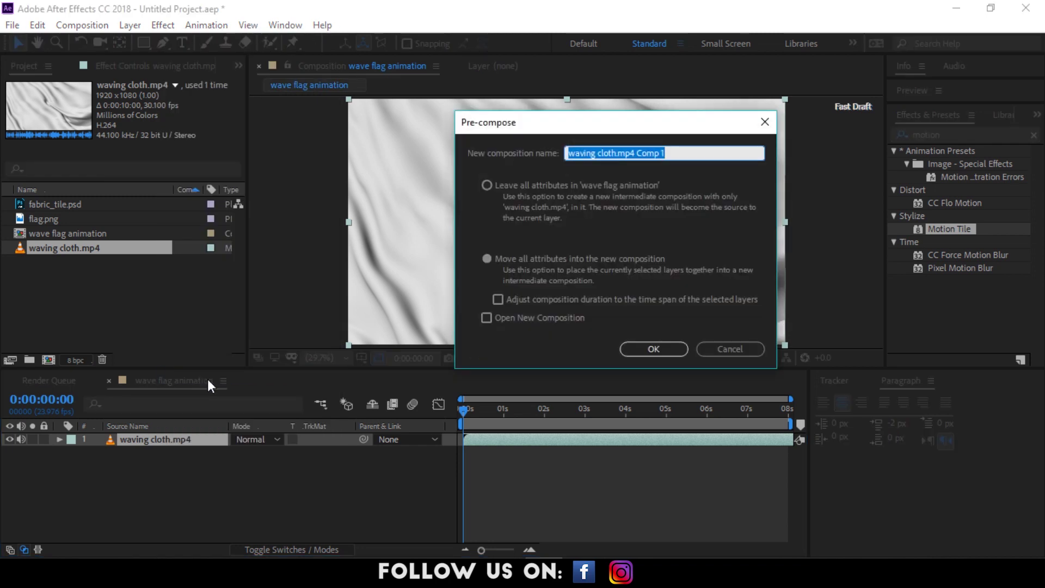
pyautogui.write('c')
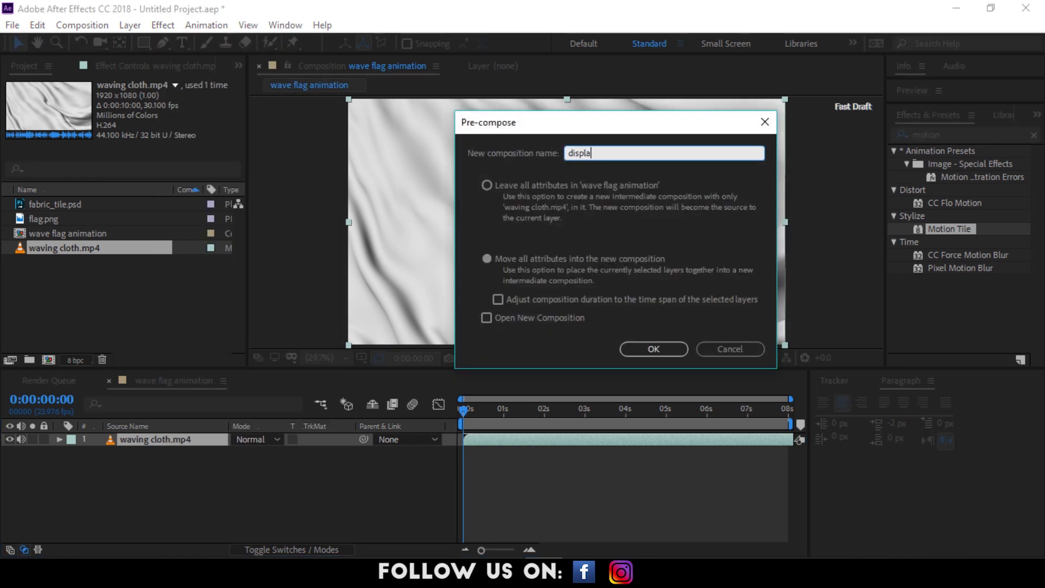
pyautogui.write('isplacement map')
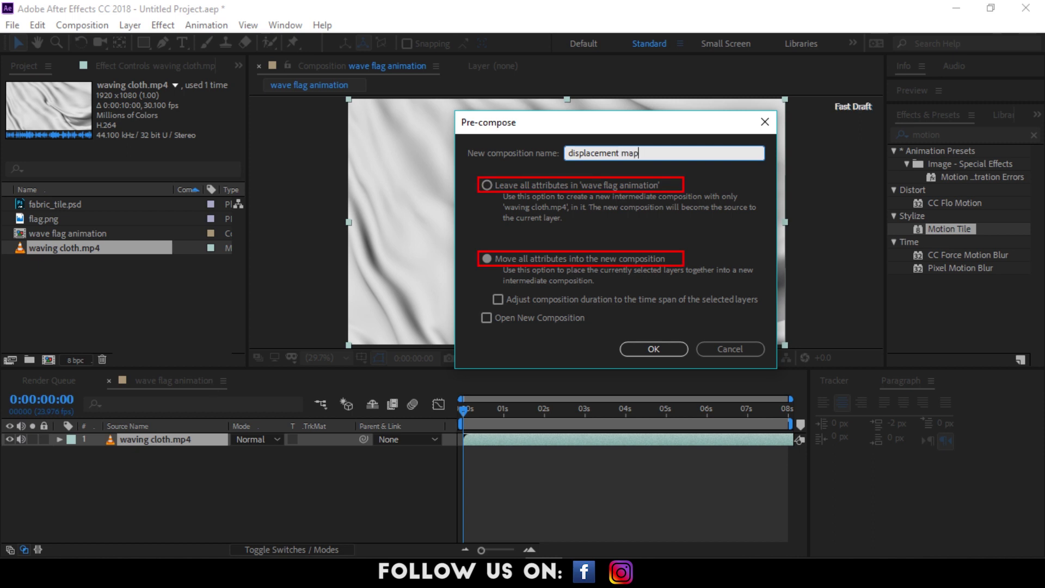
pyautogui.click(633, 348)
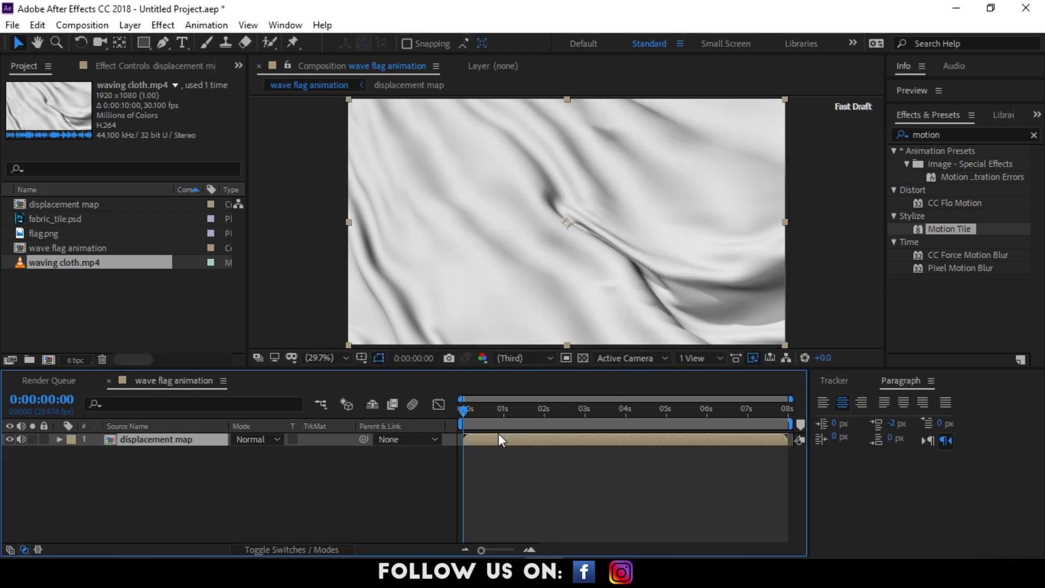
pyautogui.press('space')
# - Add flag.png above the displacement map layer, fit it to the comp, and search effects for 'dis'
pyautogui.moveTo(494, 414)
pyautogui.mouseDown()
pyautogui.moveTo(481, 414)
pyautogui.moveTo(514, 417)
pyautogui.moveTo(478, 417)
pyautogui.mouseUp()
pyautogui.moveTo(47, 236); pyautogui.dragTo(571, 228)
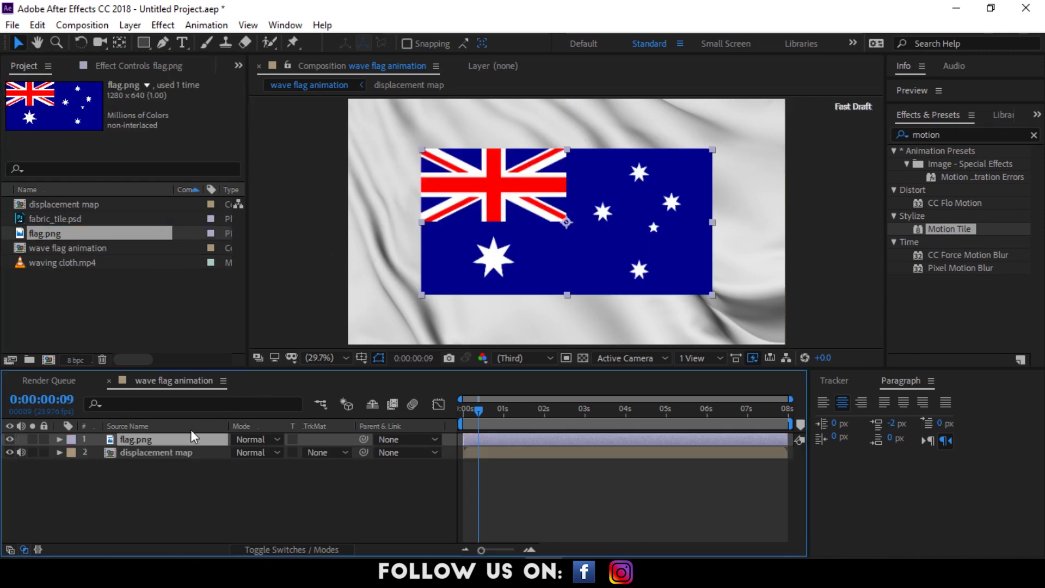
pyautogui.rightClick(139, 439)
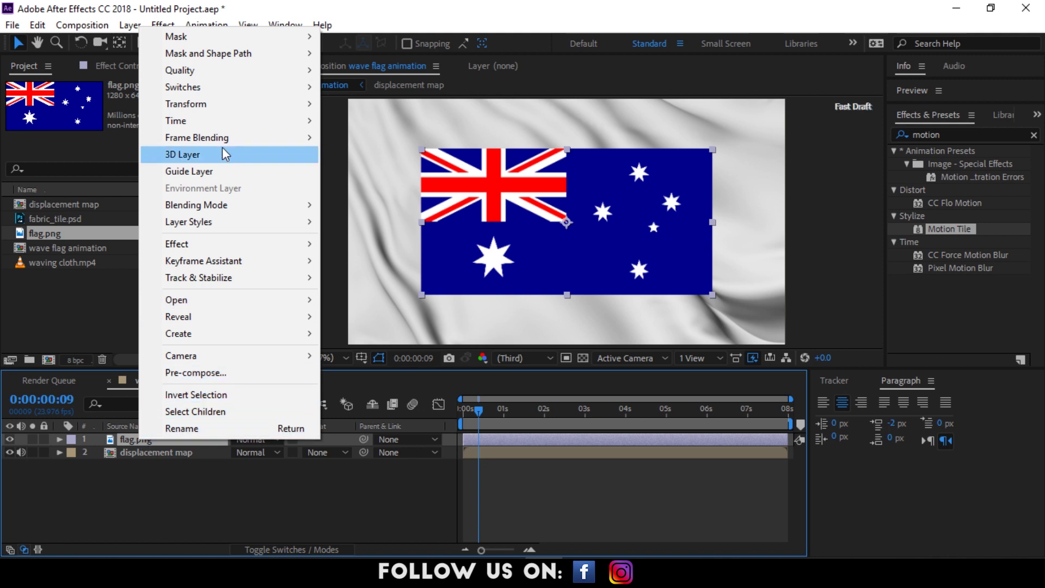
pyautogui.moveTo(236, 109)
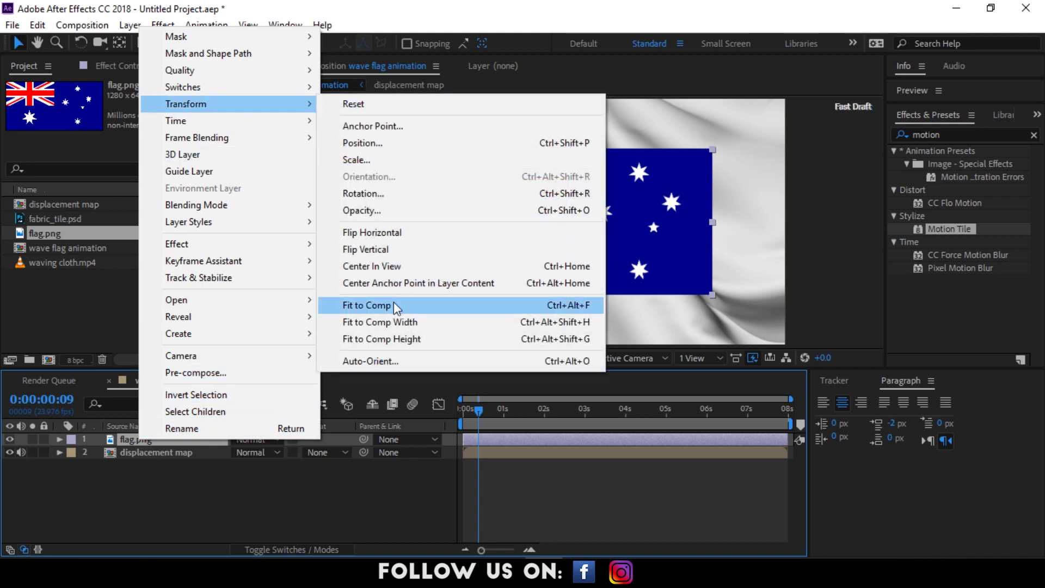
pyautogui.click(394, 305)
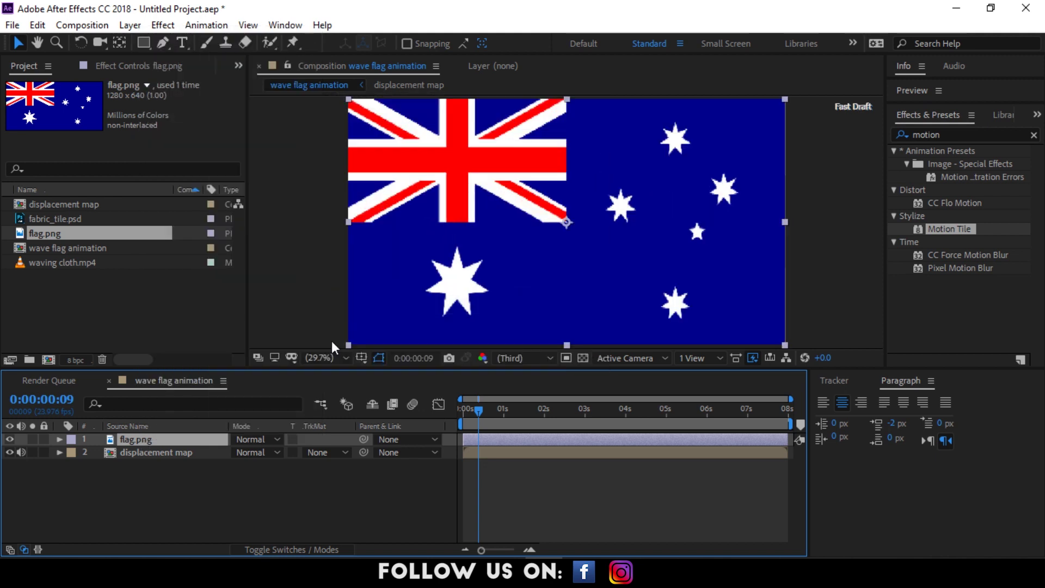
pyautogui.click(948, 135)
pyautogui.write('dis')
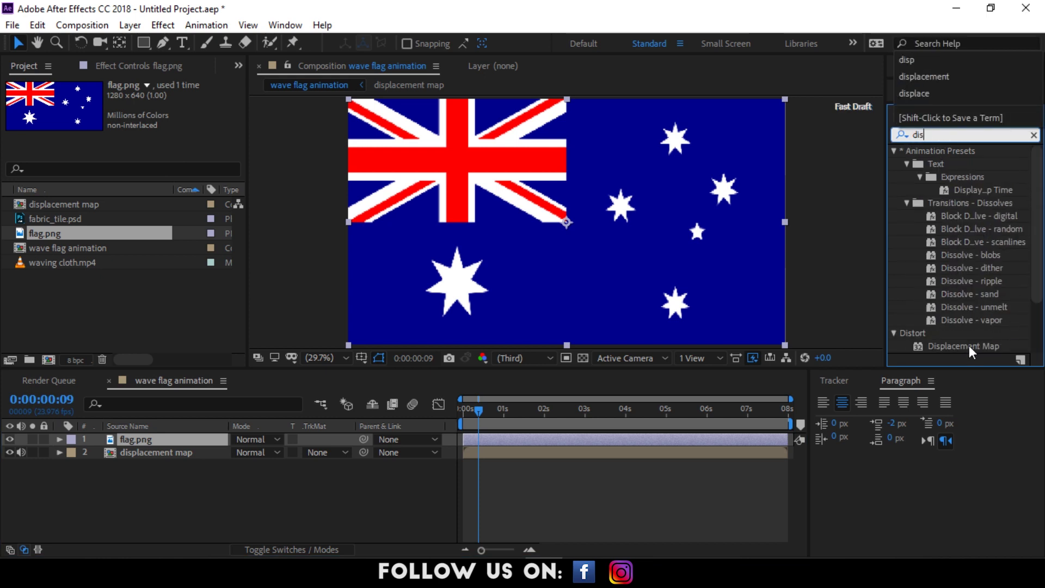
# - Apply Displacement Map to flag.png using the displacement map layer as the map
pyautogui.moveTo(970, 346); pyautogui.dragTo(147, 437)
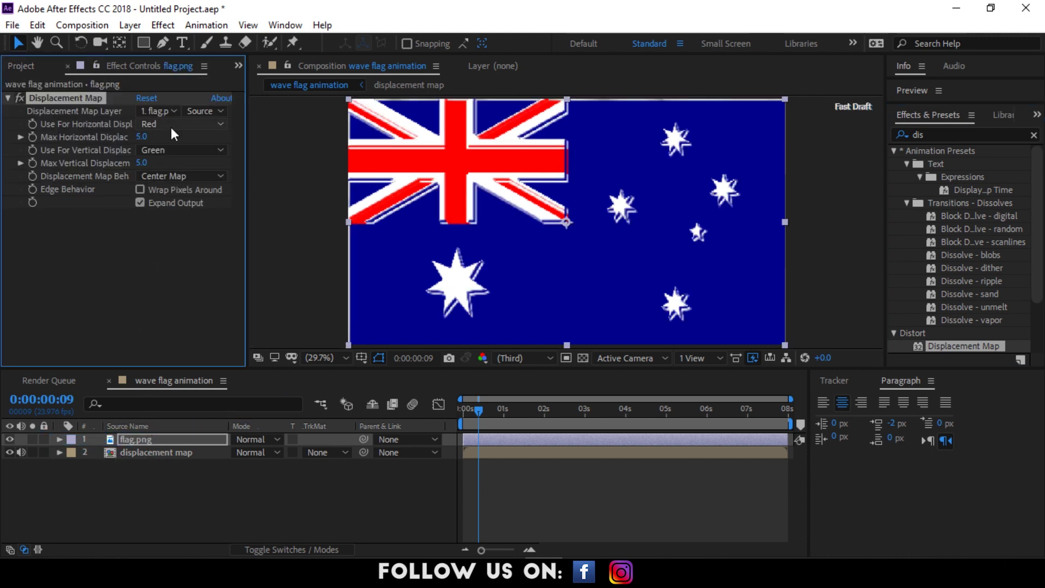
pyautogui.click(170, 112)
pyautogui.click(179, 169)
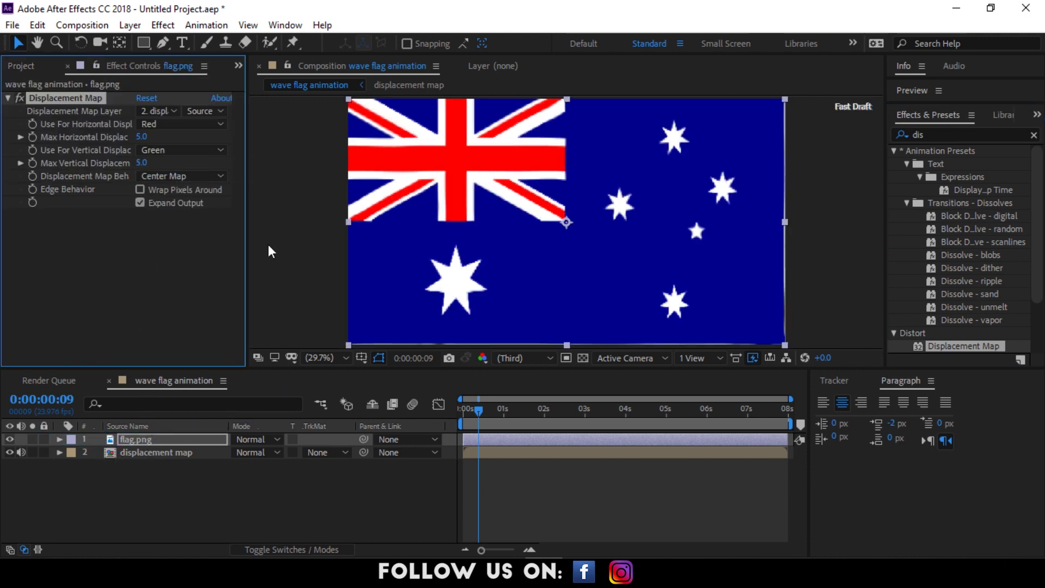
pyautogui.press('space')
# - Scale the flag.png layer to 157.1,176.8% and preview it
pyautogui.click(175, 440)
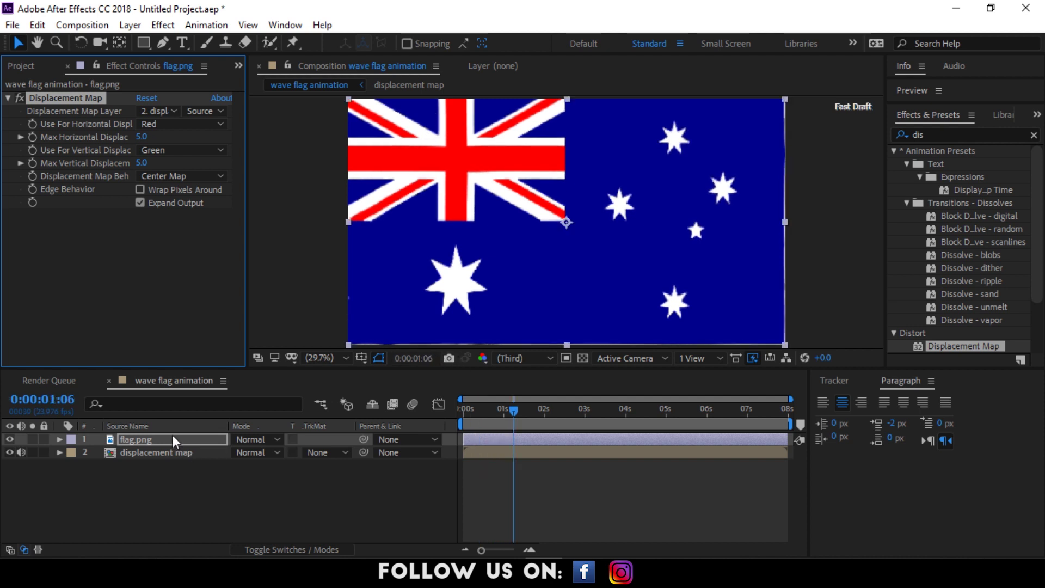
pyautogui.press('s')
pyautogui.moveTo(273, 451); pyautogui.dragTo(304, 452)
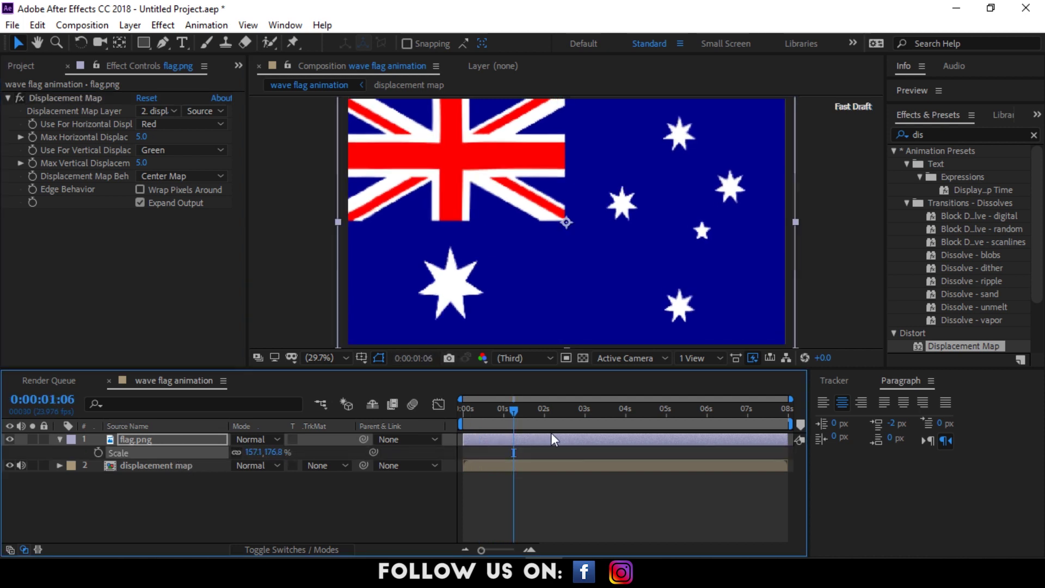
pyautogui.press('space')
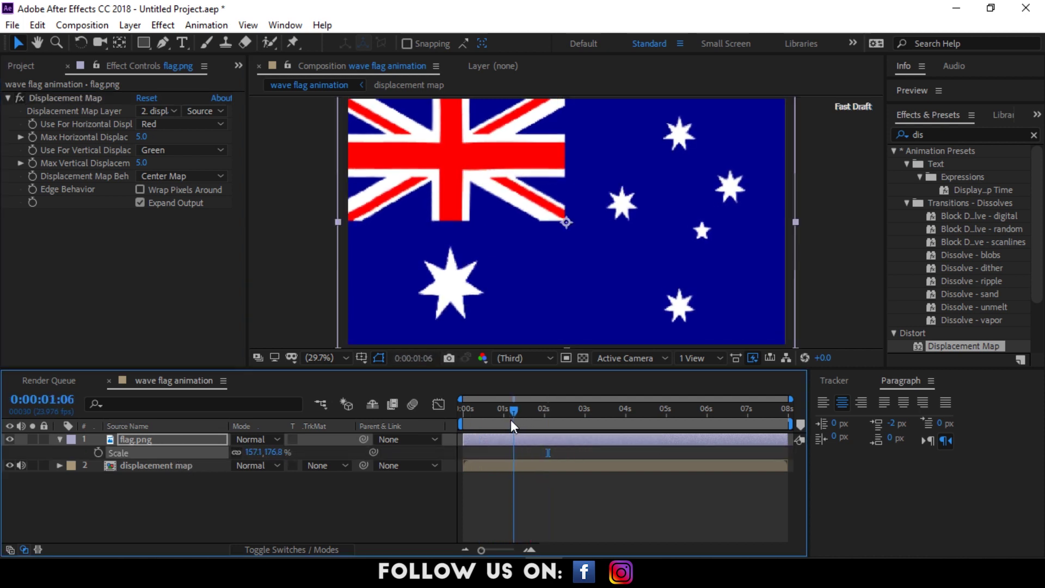
pyautogui.click(476, 420)
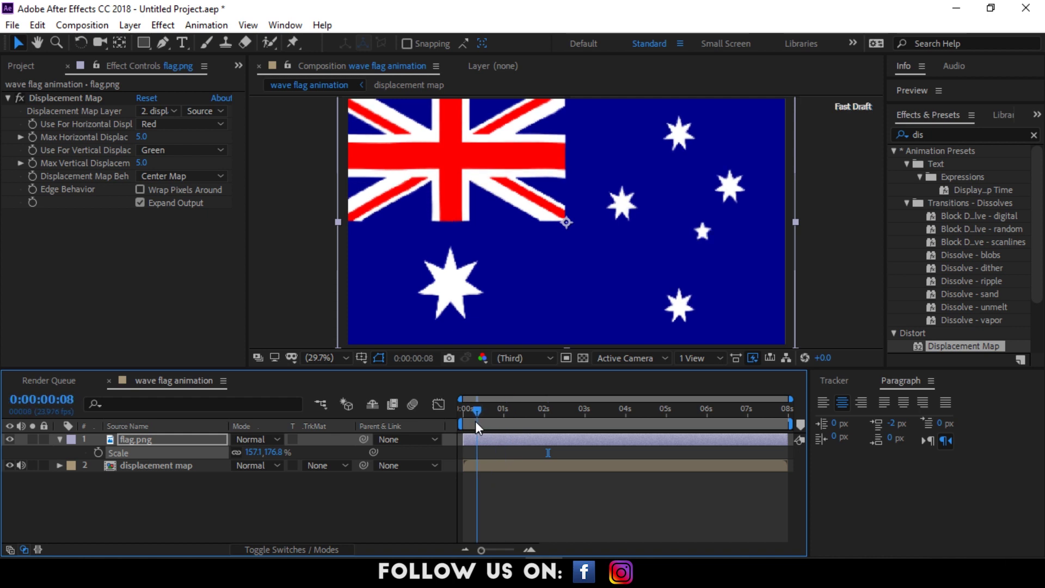
# - Drive horizontal and vertical displacement by Luminance with maximum displacement 10
pyautogui.click(186, 125)
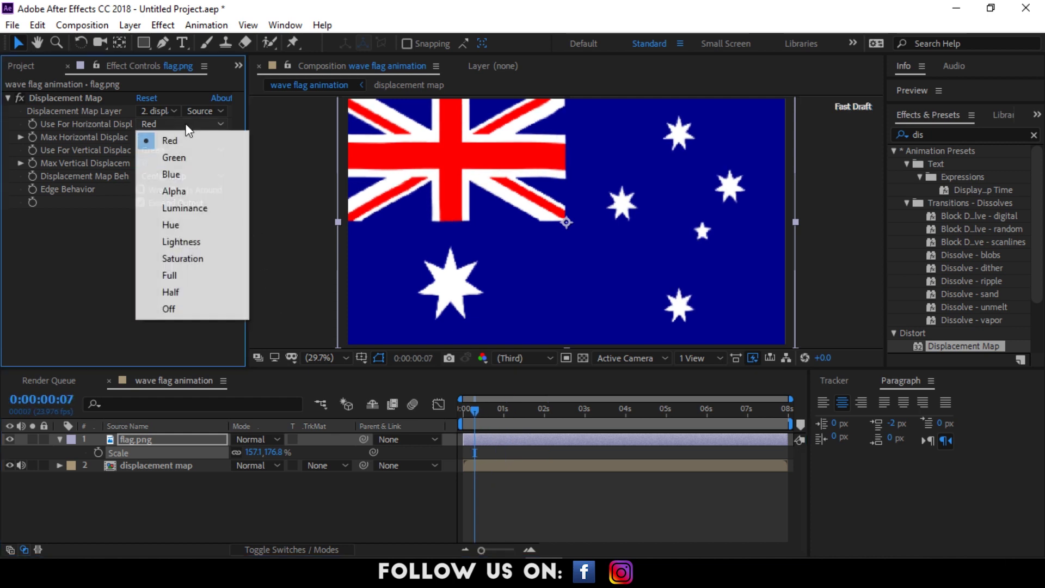
pyautogui.click(183, 207)
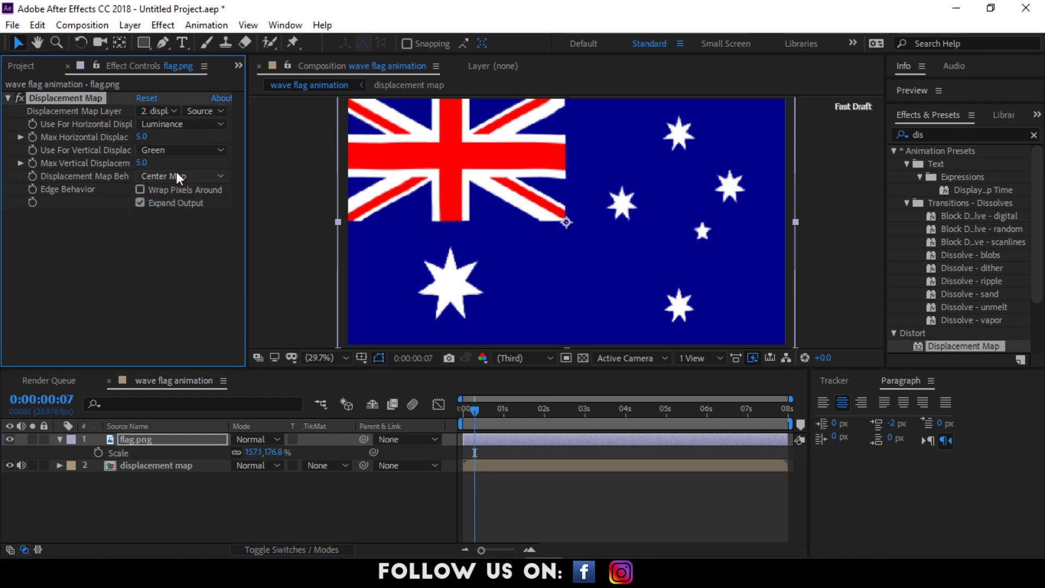
pyautogui.click(166, 150)
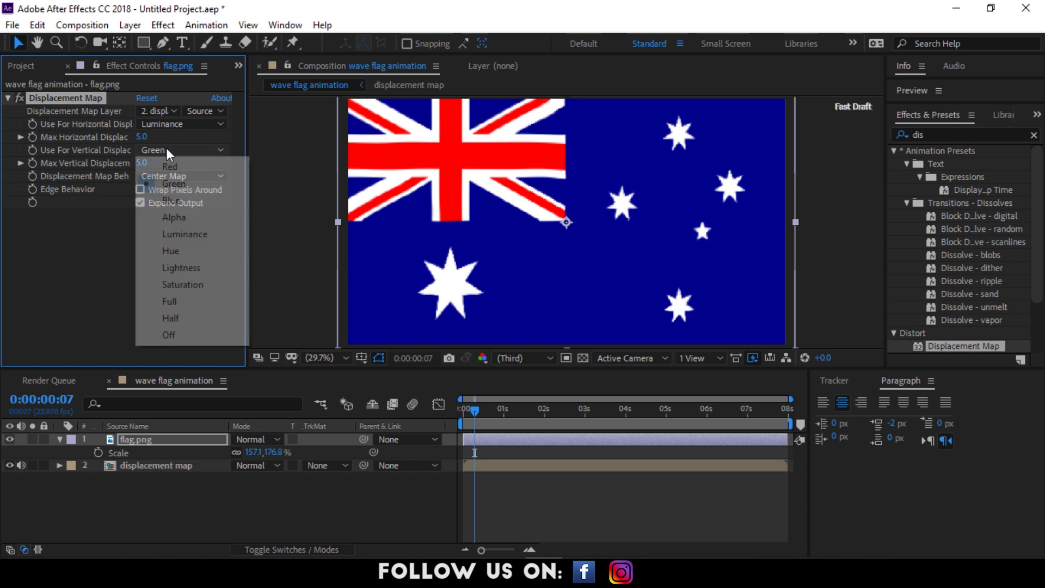
pyautogui.click(175, 233)
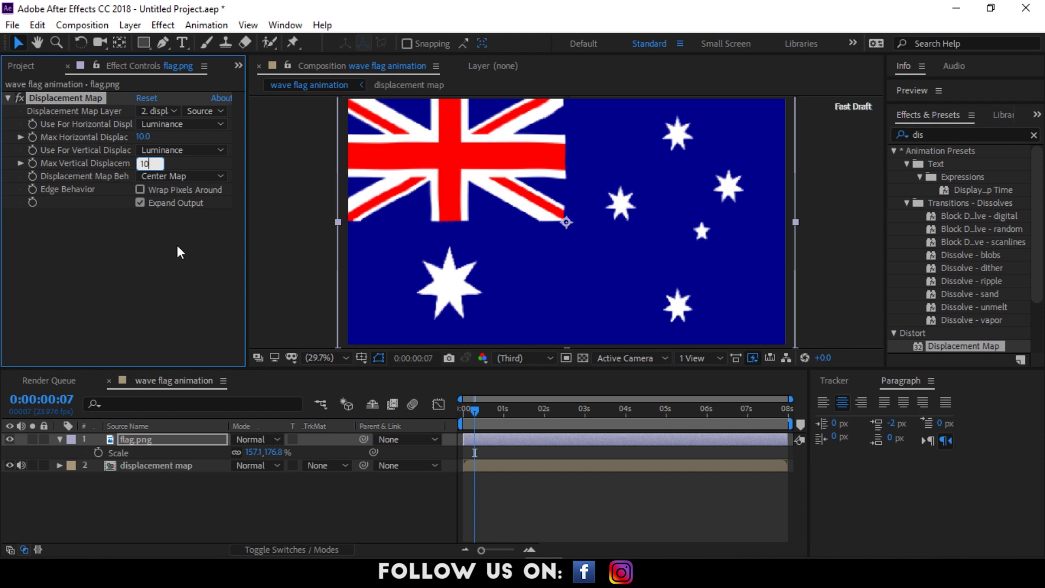
pyautogui.press('Return')
# - Preview the waving flag in a maximized viewer, then select the displacement map layer
pyautogui.moveTo(466, 407); pyautogui.dragTo(441, 424)
pyautogui.press('`')
pyautogui.press('space')
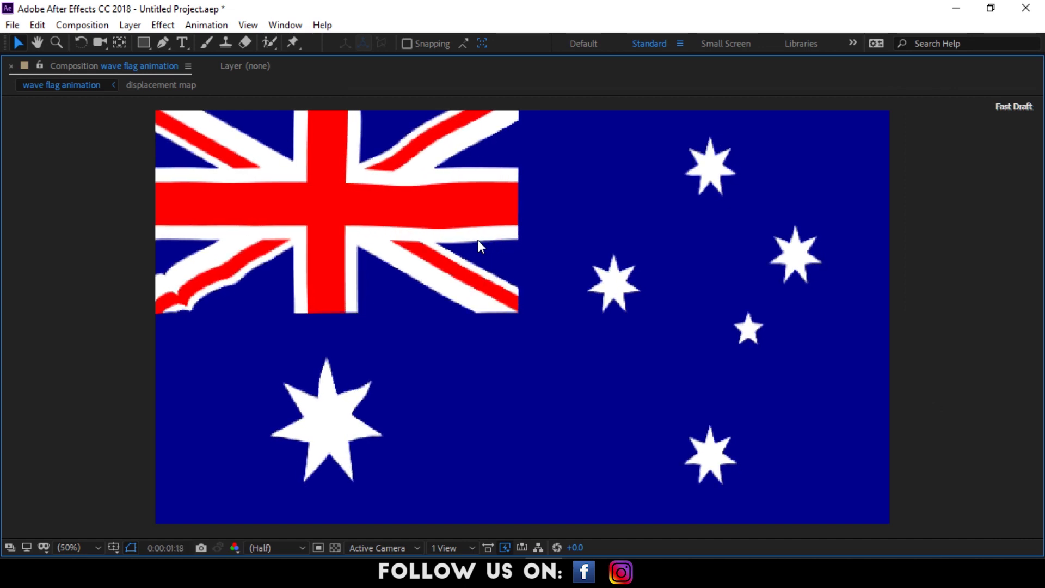
pyautogui.press('`')
pyautogui.press('space')
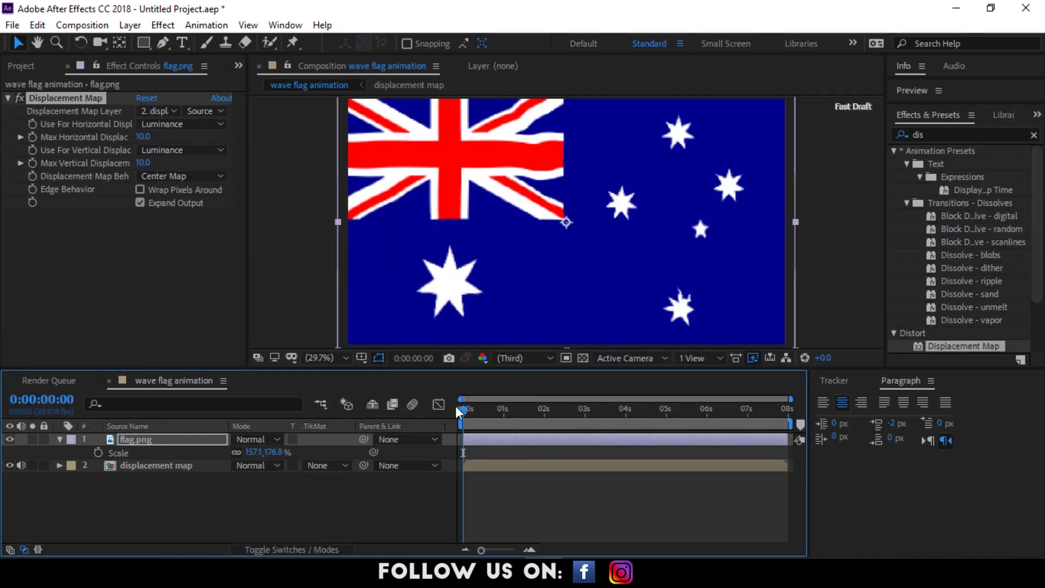
pyautogui.click(142, 522)
pyautogui.click(142, 465)
# - Duplicate the displacement map layer above flag.png in Multiply mode and preview the shaded folds
pyautogui.hotkey('ctrl', 'd')
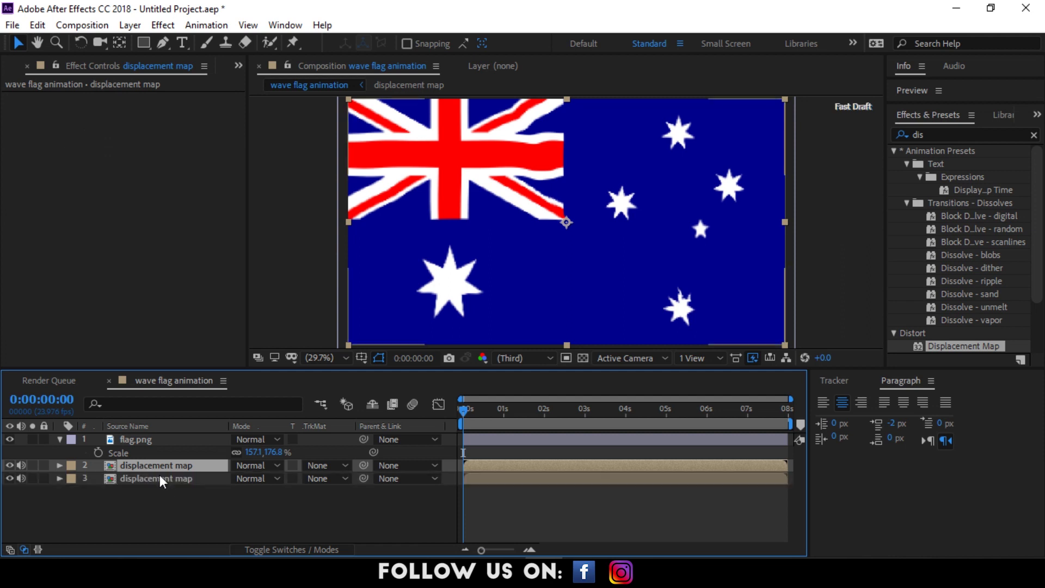
pyautogui.moveTo(155, 466); pyautogui.dragTo(149, 437)
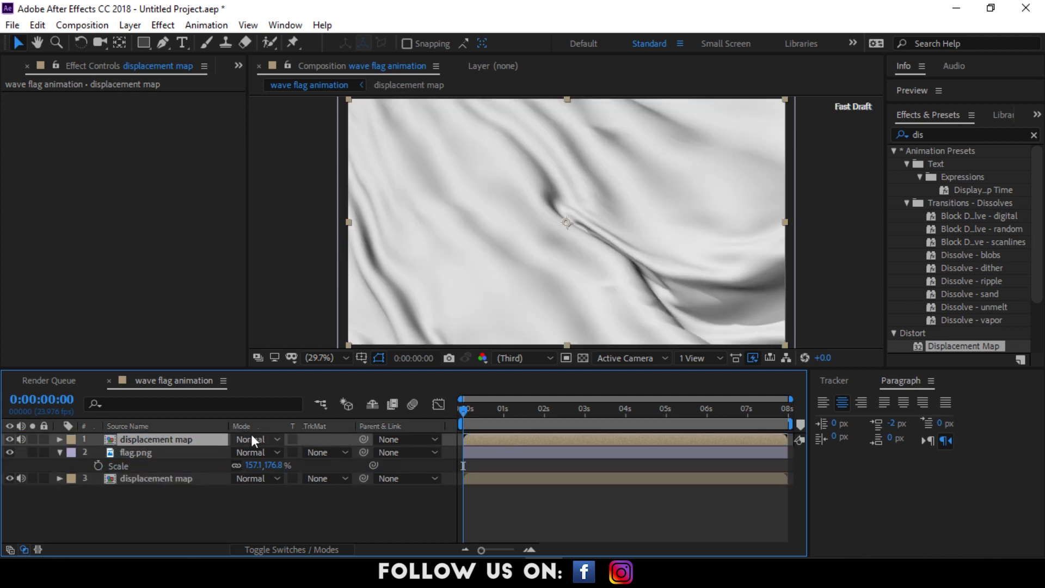
pyautogui.click(253, 439)
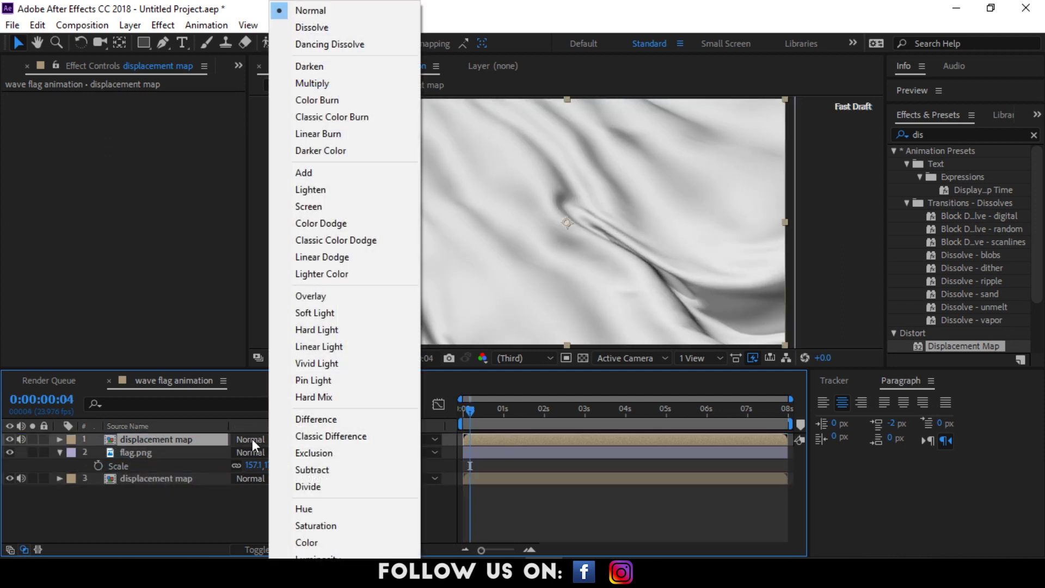
pyautogui.click(354, 83)
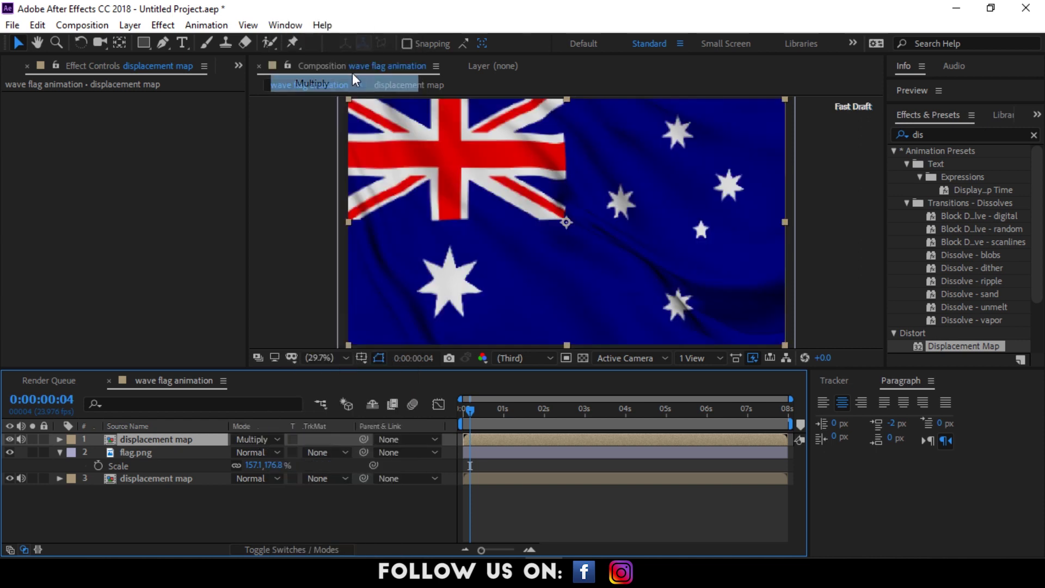
pyautogui.press('`')
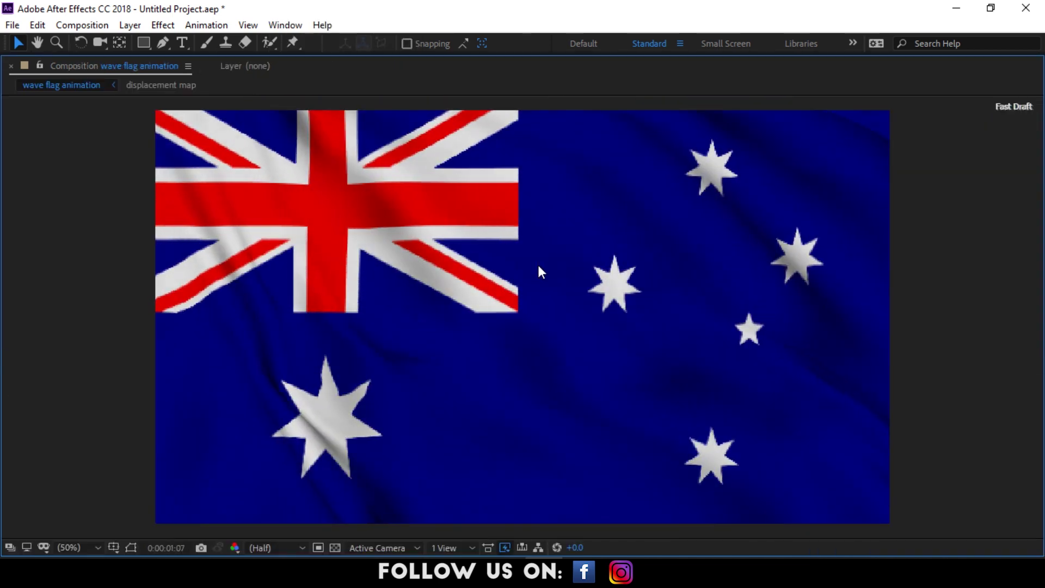
pyautogui.press('`')
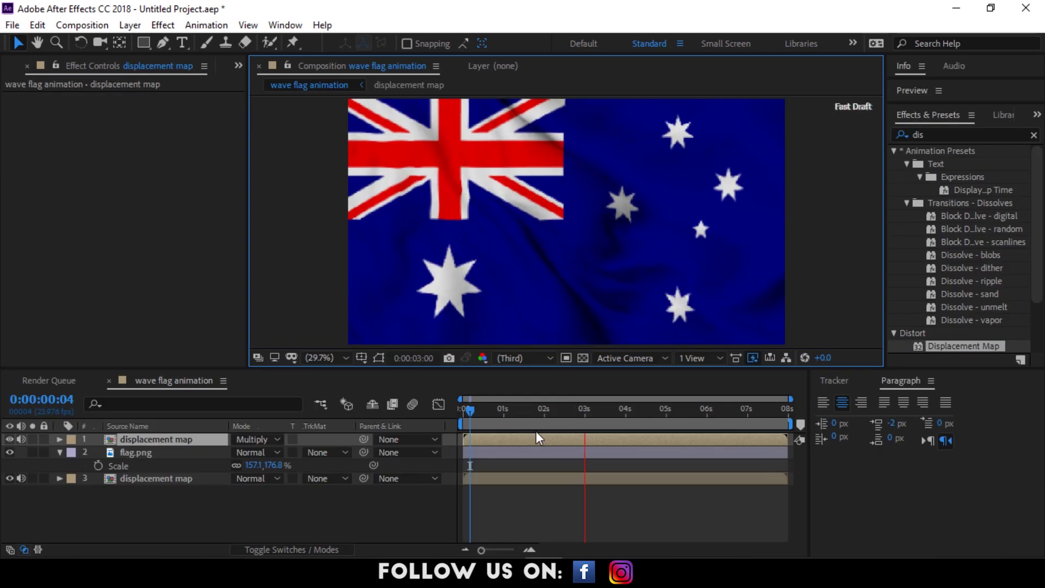
pyautogui.click(481, 418)
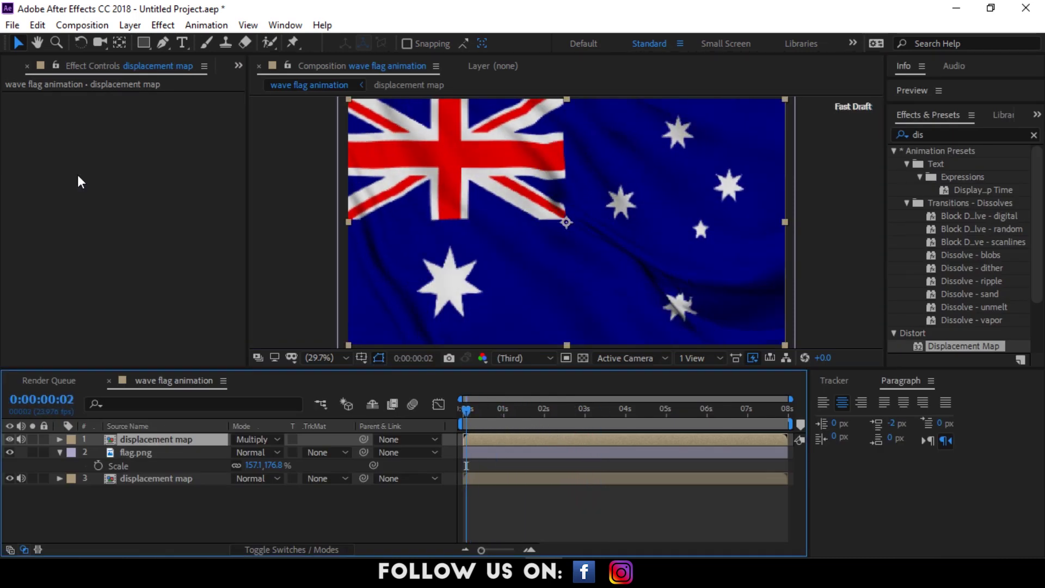
# - Add fabric_tile.psd on top, scale it to 29.0,29.0% and position it near the flag's centre
pyautogui.hotkey('ctrl', '0')
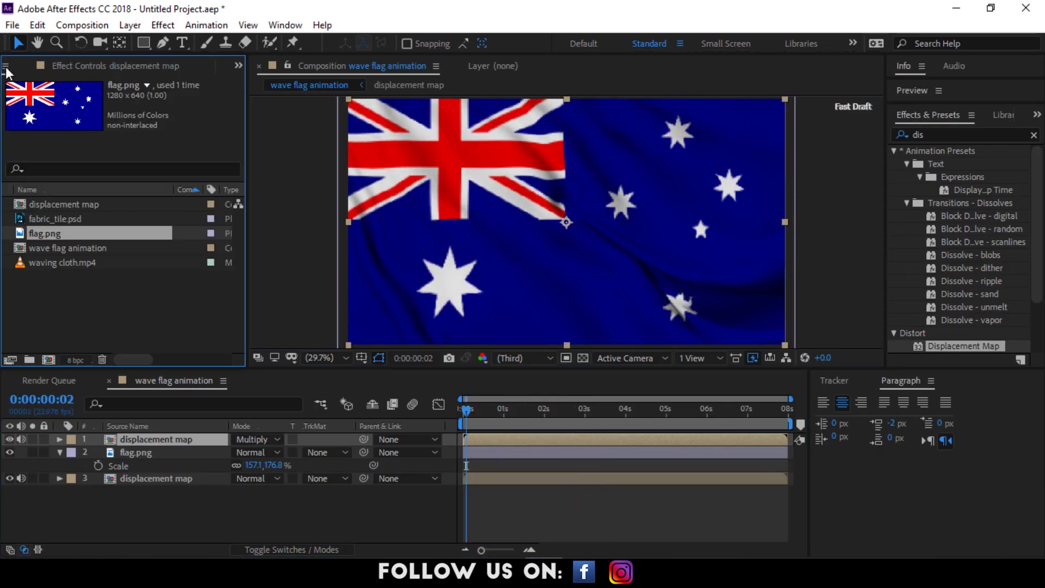
pyautogui.click(59, 301)
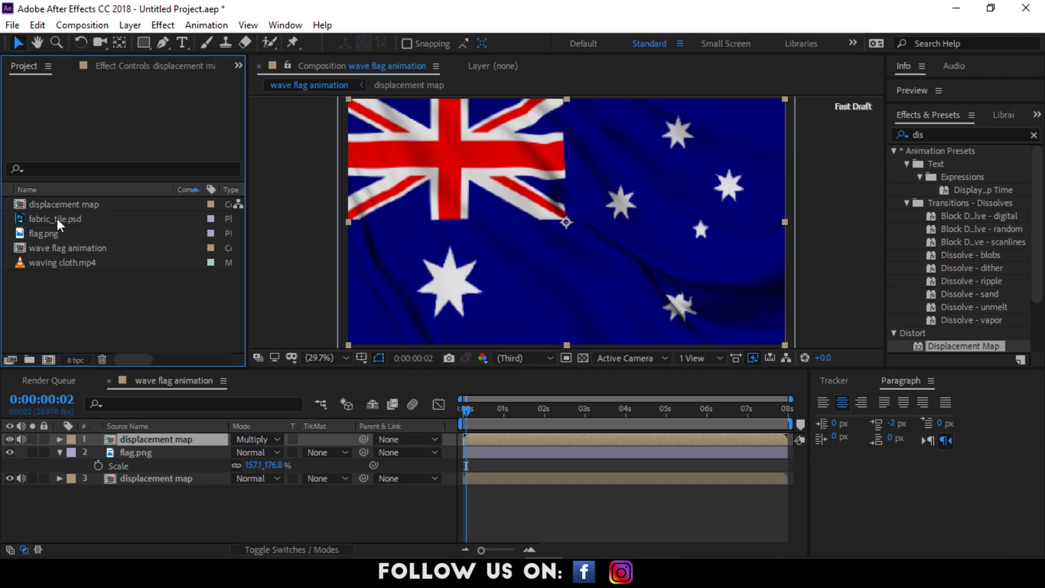
pyautogui.moveTo(58, 224); pyautogui.dragTo(617, 223)
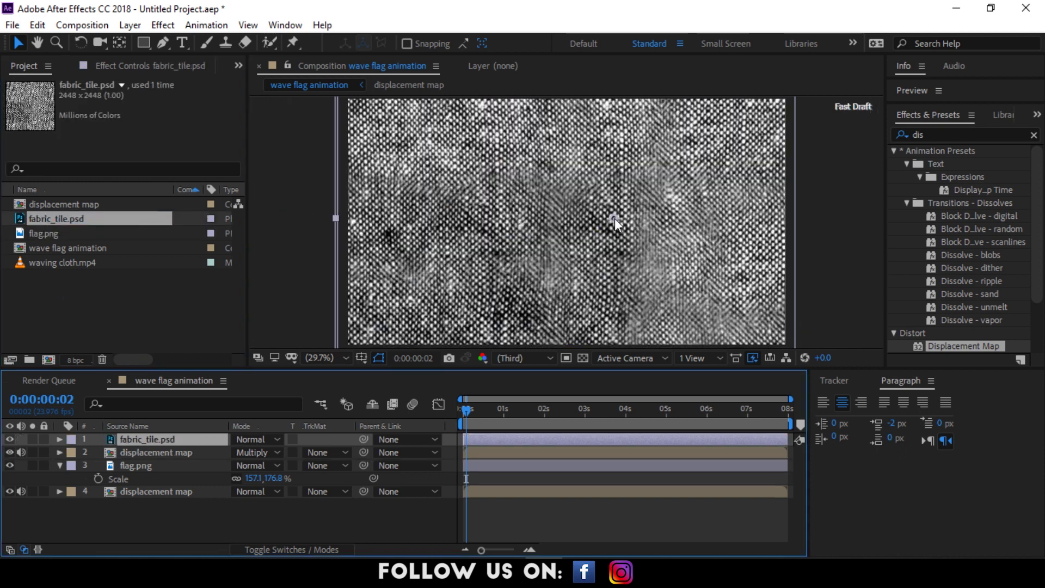
pyautogui.press('s')
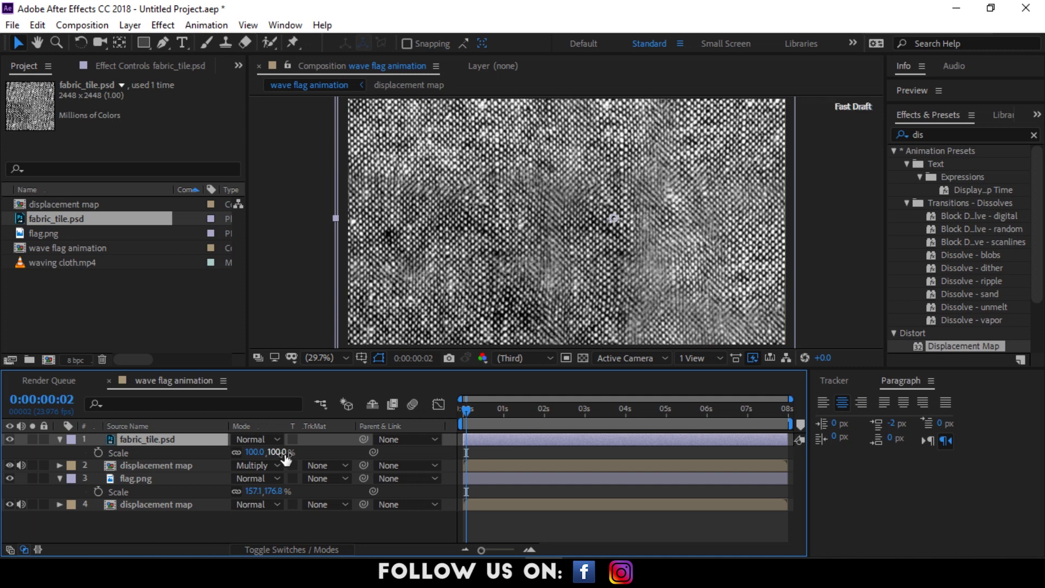
pyautogui.moveTo(253, 452); pyautogui.dragTo(235, 457)
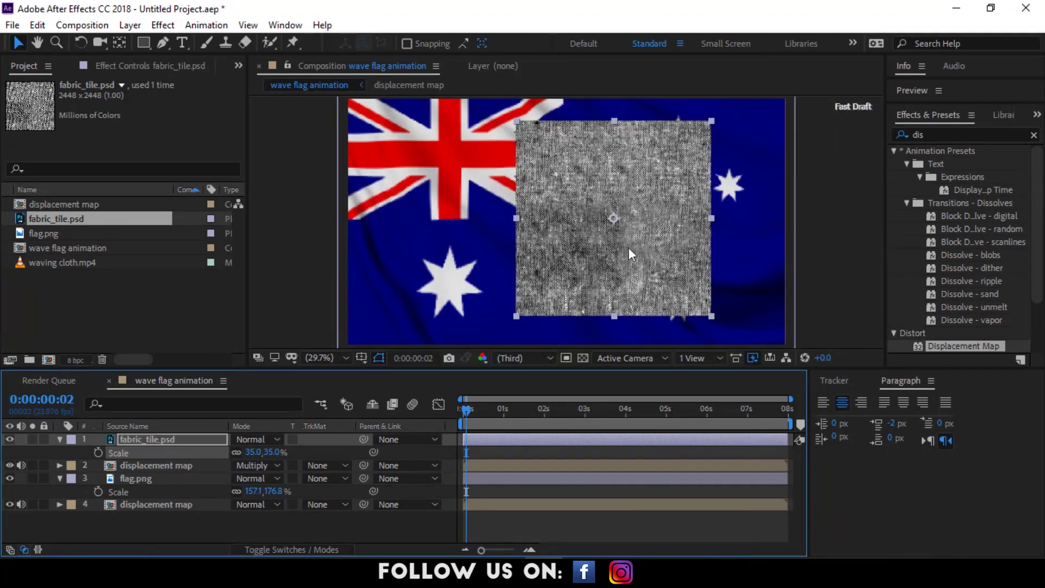
pyautogui.moveTo(628, 247); pyautogui.dragTo(598, 251)
pyautogui.moveTo(267, 453)
pyautogui.mouseDown()
pyautogui.moveTo(253, 454)
pyautogui.moveTo(301, 457)
pyautogui.moveTo(283, 458)
pyautogui.mouseUp()
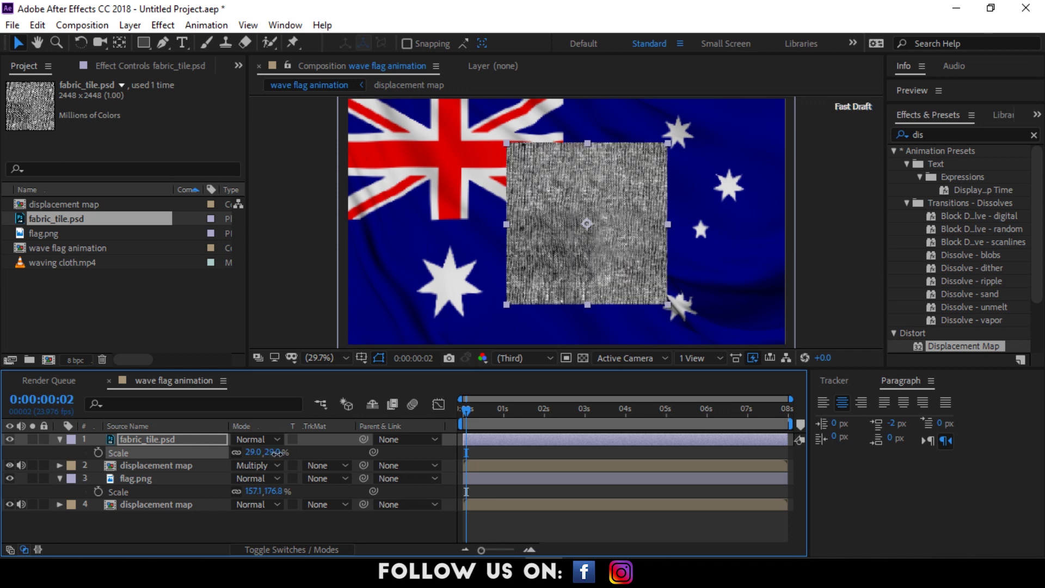
pyautogui.moveTo(570, 269); pyautogui.dragTo(541, 268)
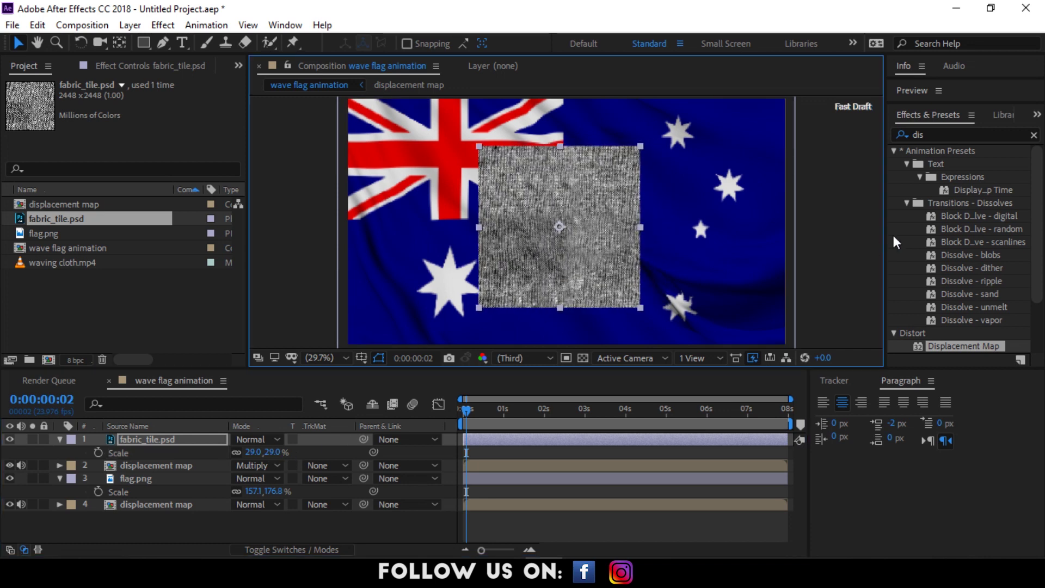
pyautogui.click(920, 134)
# - Apply Motion Tile to fabric_tile.psd with output 270 by 160, and move it below flag.png
pyautogui.write('motio')
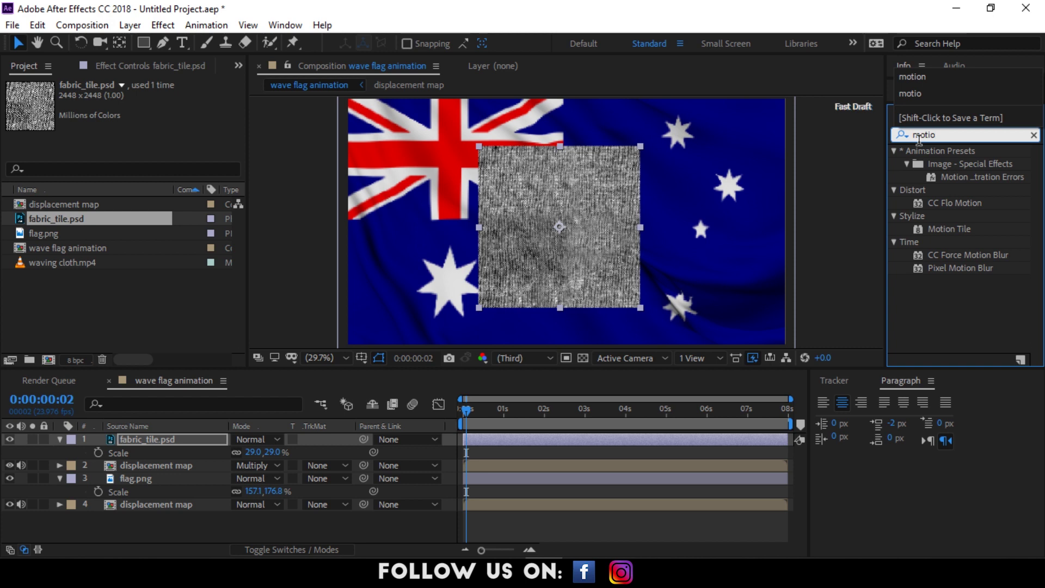
pyautogui.moveTo(962, 227); pyautogui.dragTo(614, 236)
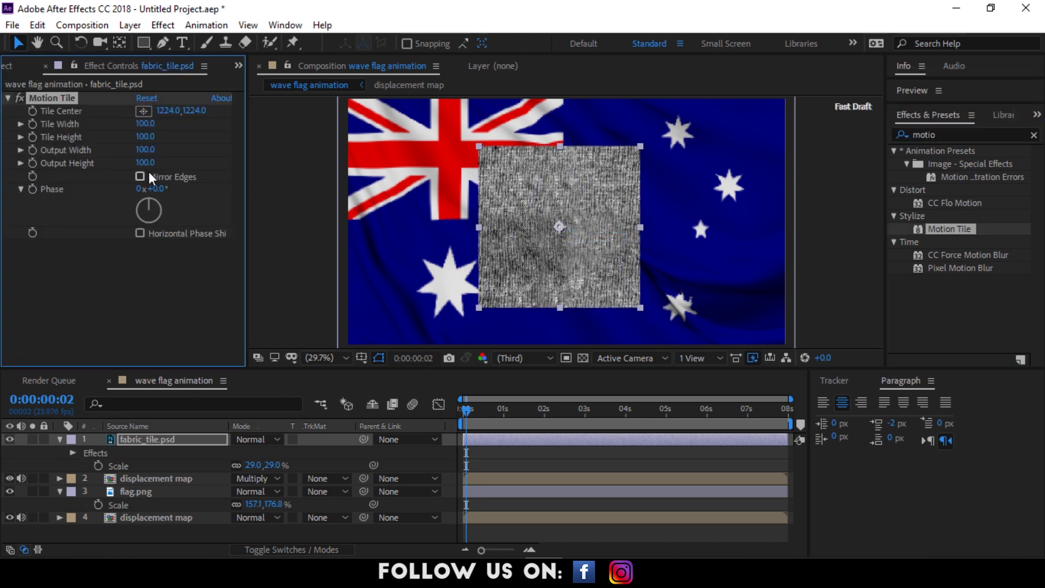
pyautogui.moveTo(145, 162); pyautogui.dragTo(166, 150)
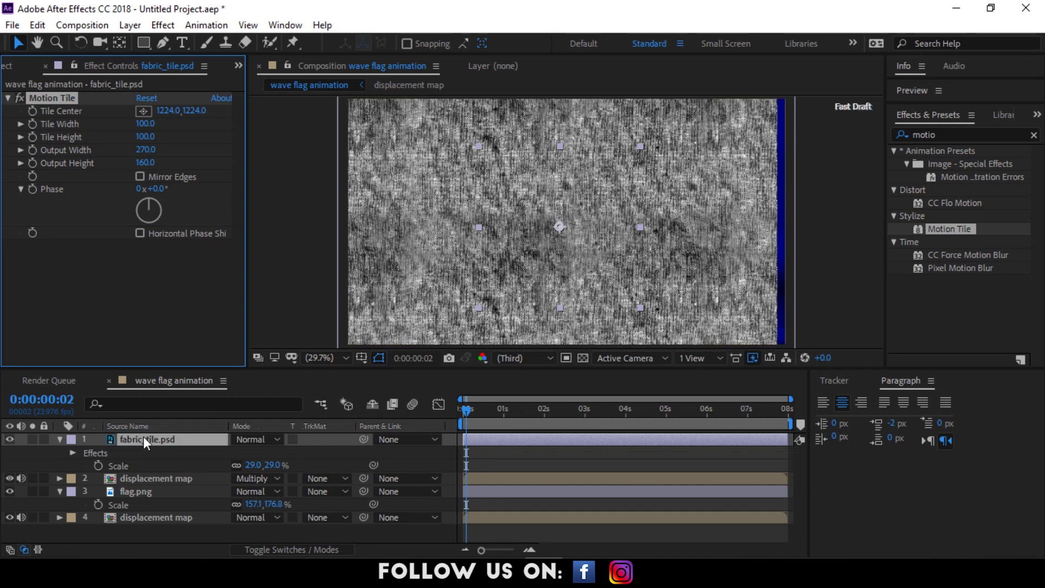
pyautogui.moveTo(143, 437); pyautogui.dragTo(141, 502)
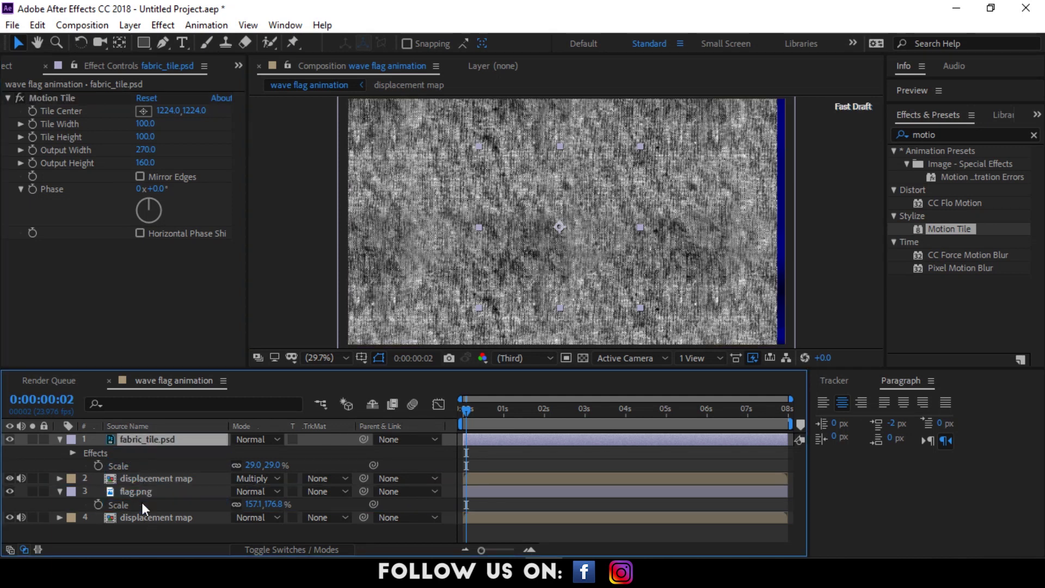
pyautogui.click(104, 538)
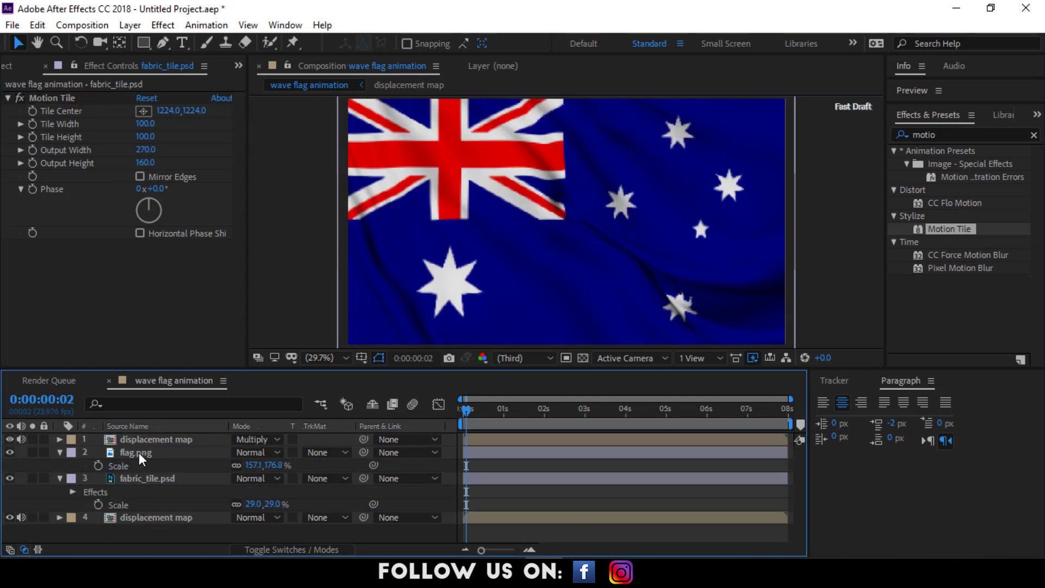
# - Duplicate flag.png below the fabric tile and set fabric_tile.psd's track matte to Luma Inverted Matte
pyautogui.click(138, 452)
pyautogui.hotkey('ctrl', 'd')
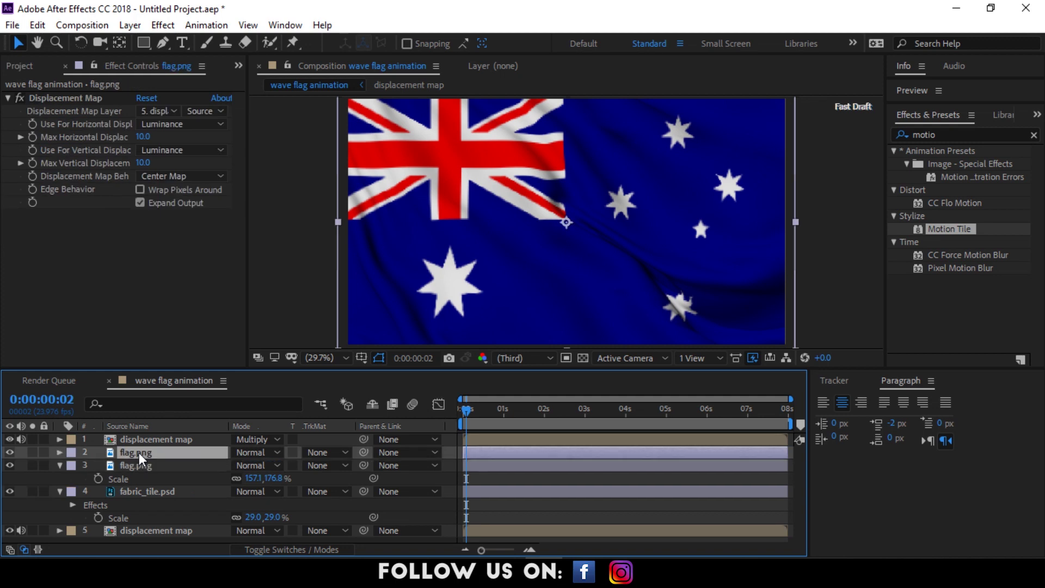
pyautogui.moveTo(142, 452); pyautogui.dragTo(142, 511)
pyautogui.moveTo(483, 415); pyautogui.dragTo(461, 422)
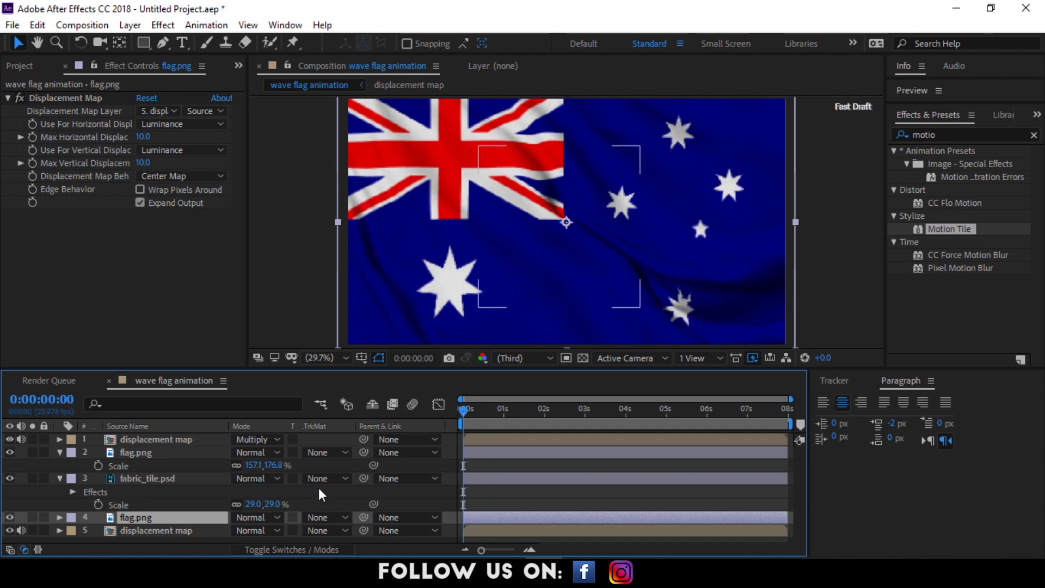
pyautogui.click(333, 478)
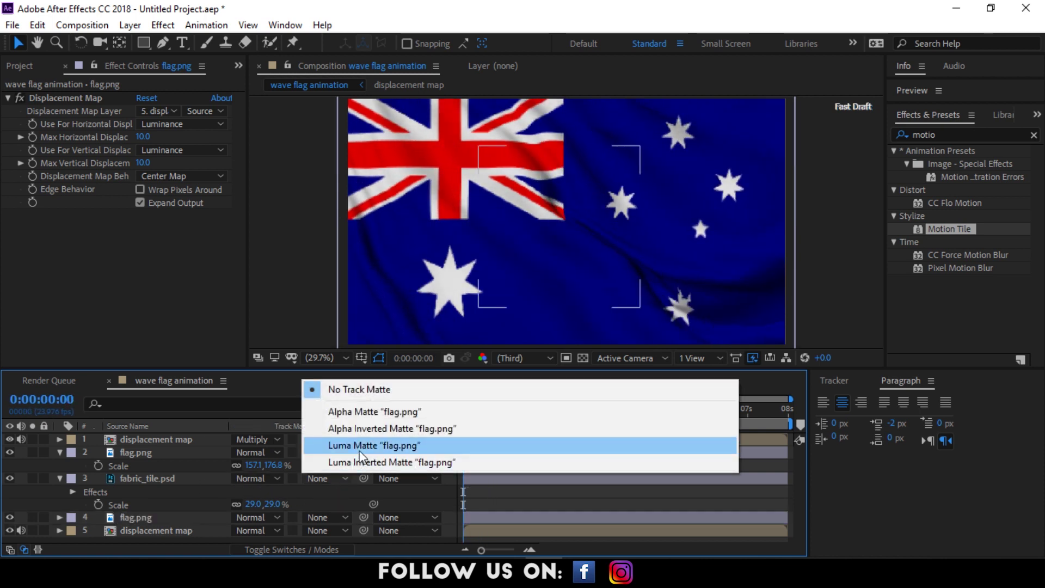
pyautogui.click(361, 461)
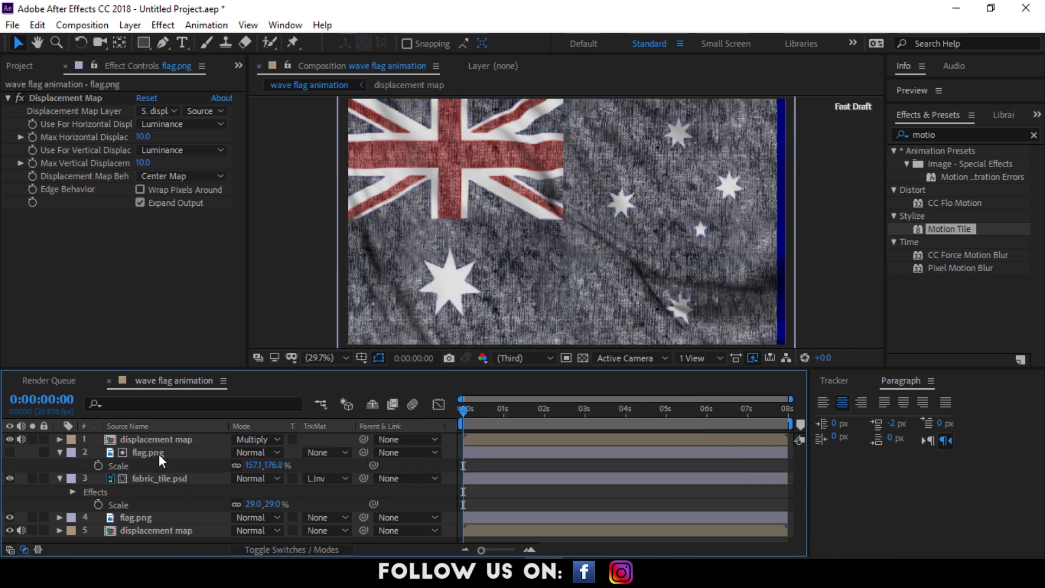
pyautogui.click(157, 479)
pyautogui.press('t')
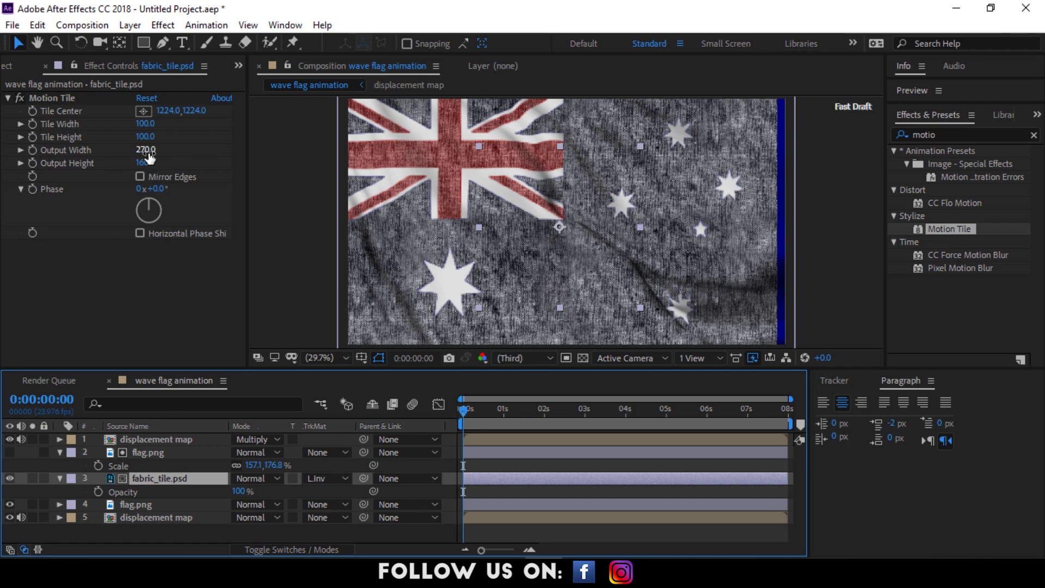
# - Set Motion Tile output width to 400, fade fabric_tile.psd to 32% opacity, and preview
pyautogui.moveTo(150, 158); pyautogui.dragTo(156, 148)
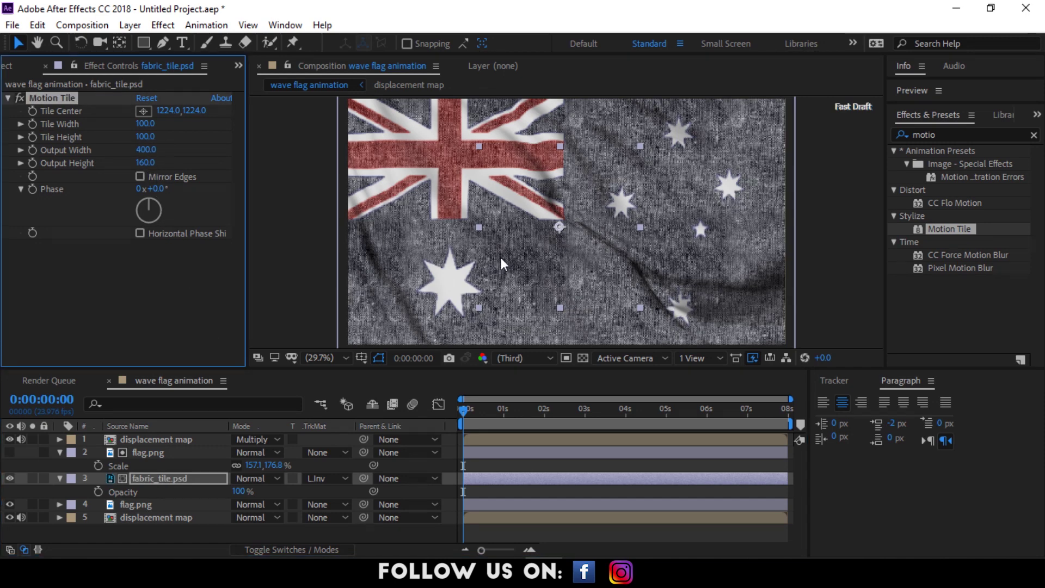
pyautogui.press('`')
pyautogui.press('space')
pyautogui.press('`')
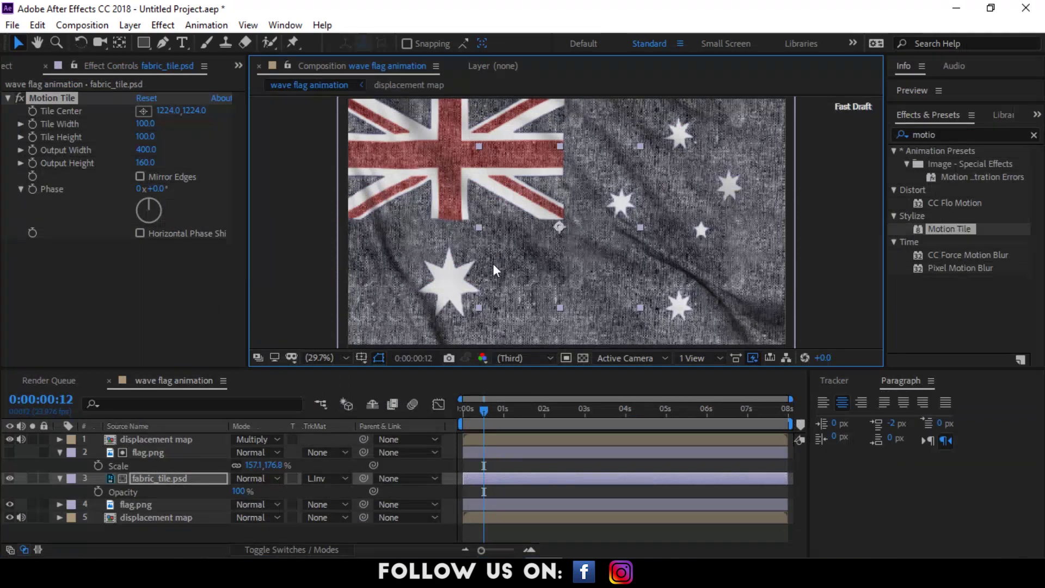
pyautogui.moveTo(241, 493); pyautogui.dragTo(207, 492)
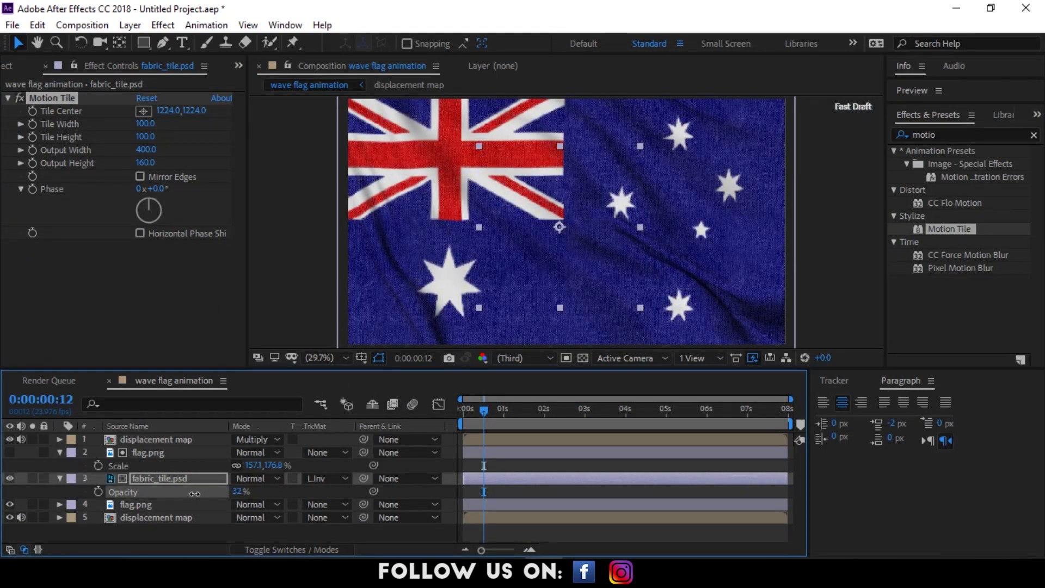
pyautogui.press('`')
pyautogui.press('space')
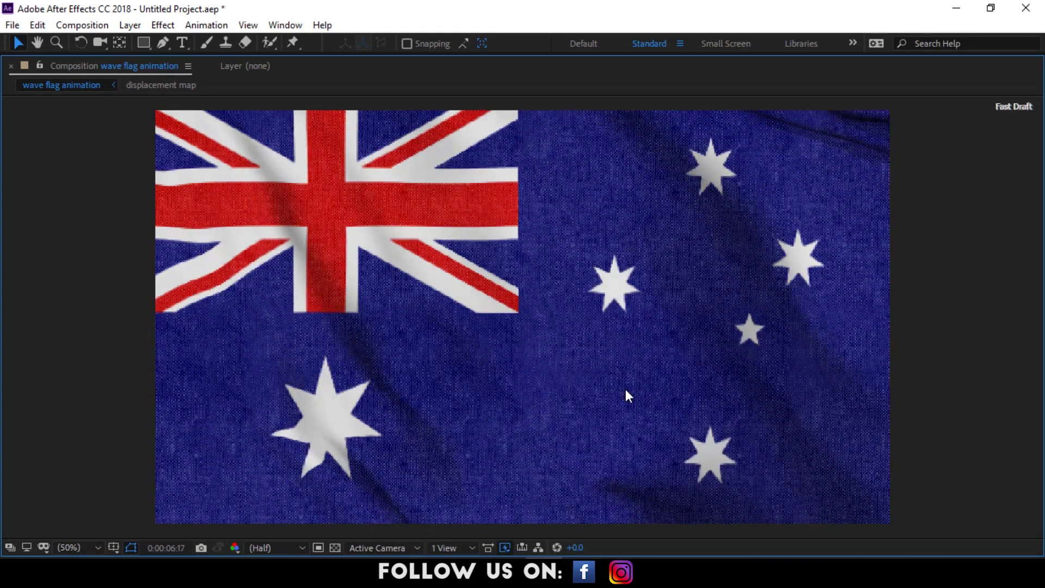
pyautogui.press('space')
pyautogui.press('`')
pyautogui.moveTo(689, 407); pyautogui.dragTo(523, 409)
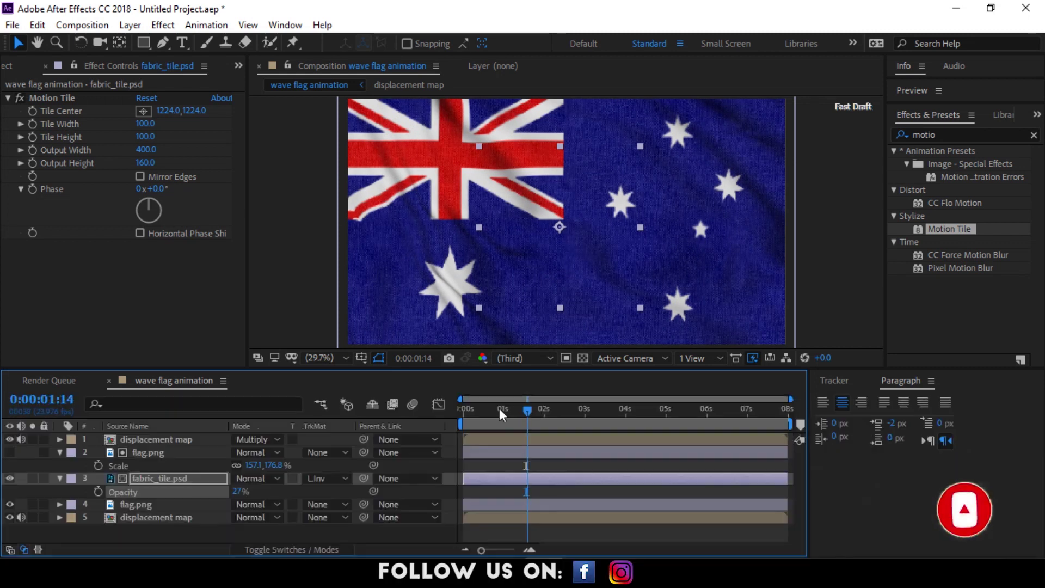
pyautogui.press('`')
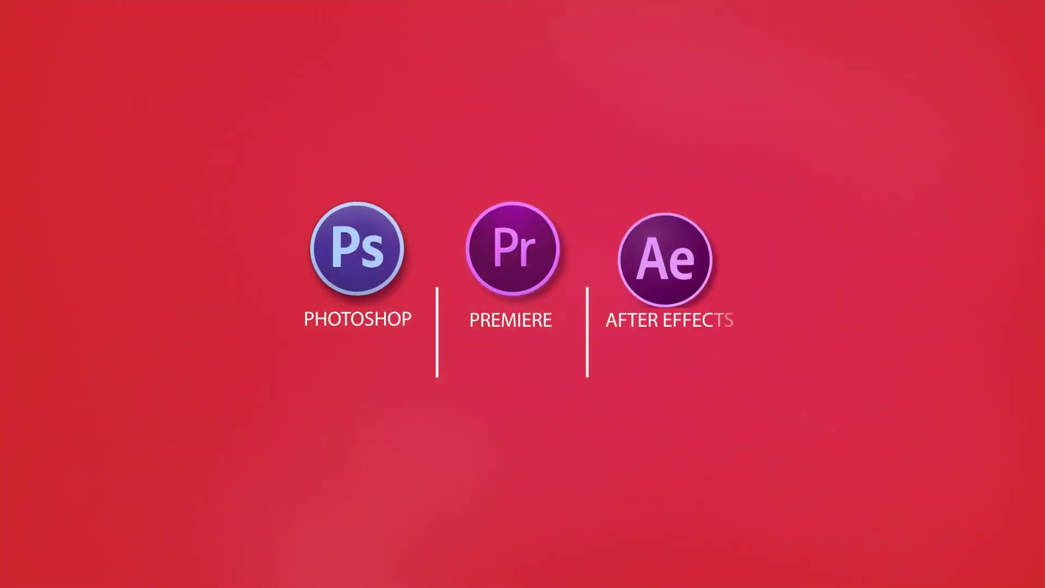